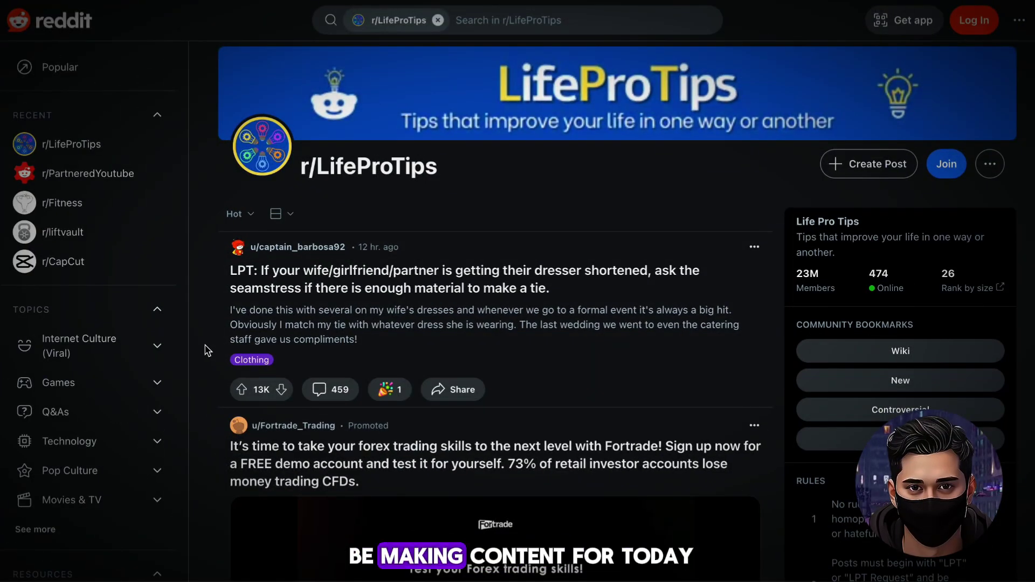
- Scroll the aicut site down to the History Facts, Fake Text Story and Life Pro Tips template cards
scroll(207, 350, down, 5)
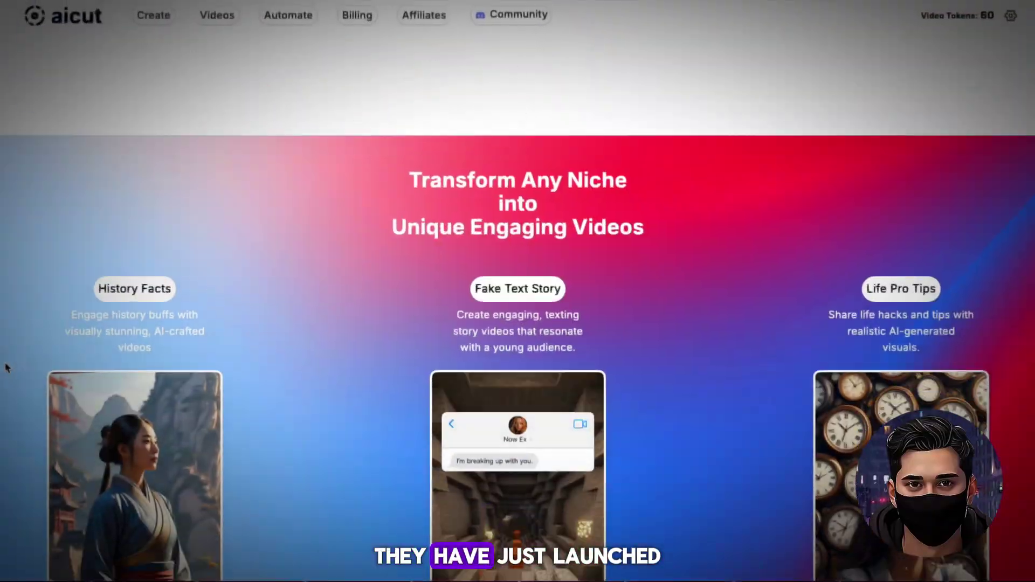
scroll(7, 368, down, 3)
scroll(6, 368, down, 2)
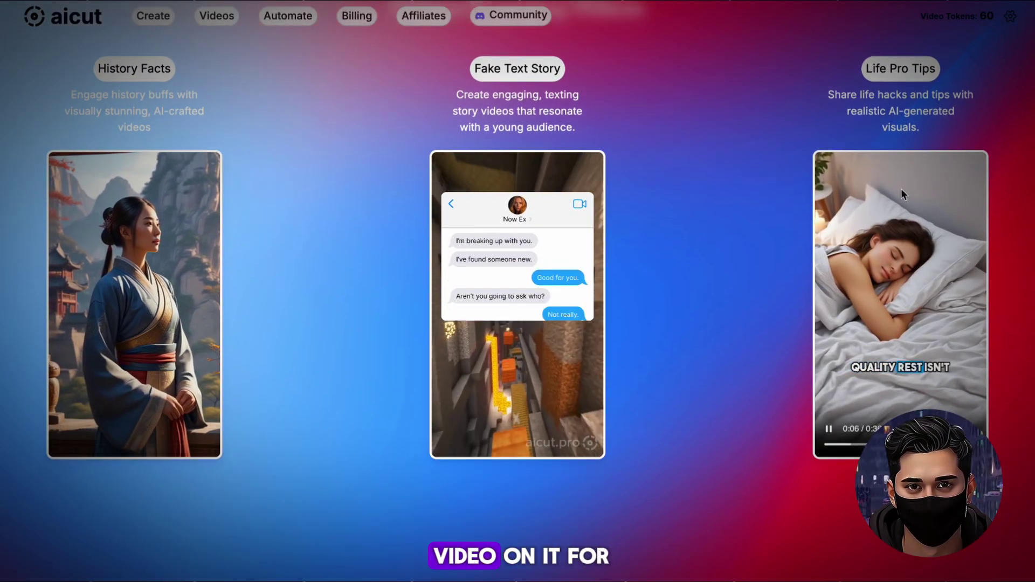
- Highlight the Life Pro Tips description, then go to aicut's Automation Campaigns page
drag(844, 215, 835, 107)
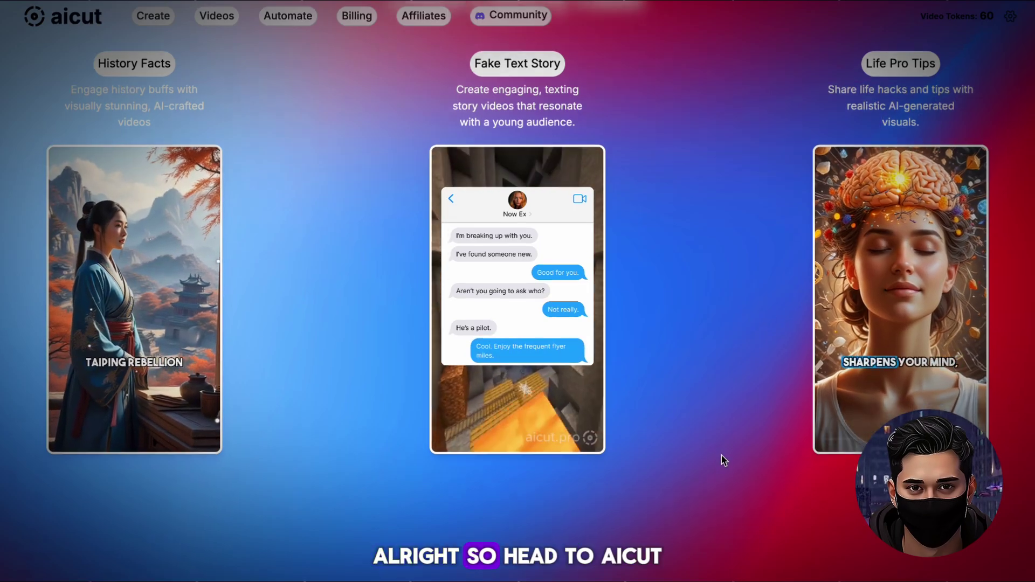
scroll(721, 458, down, 10)
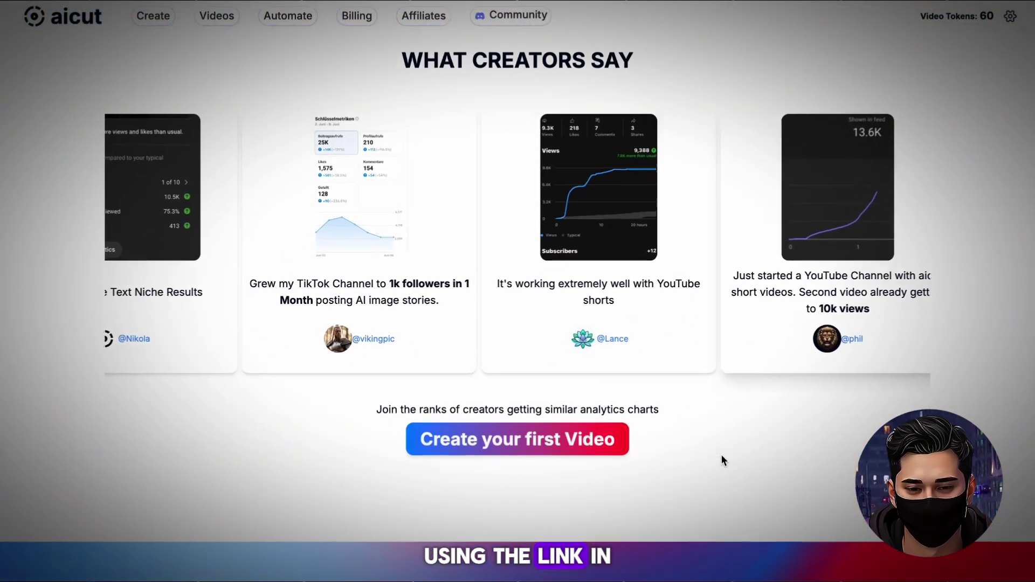
scroll(721, 456, up, 15)
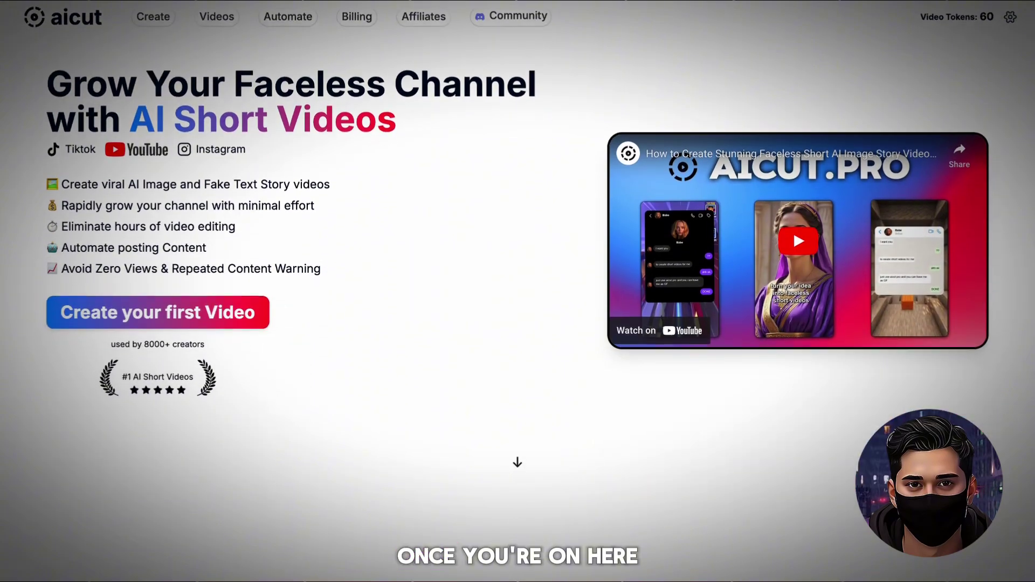
click(282, 17)
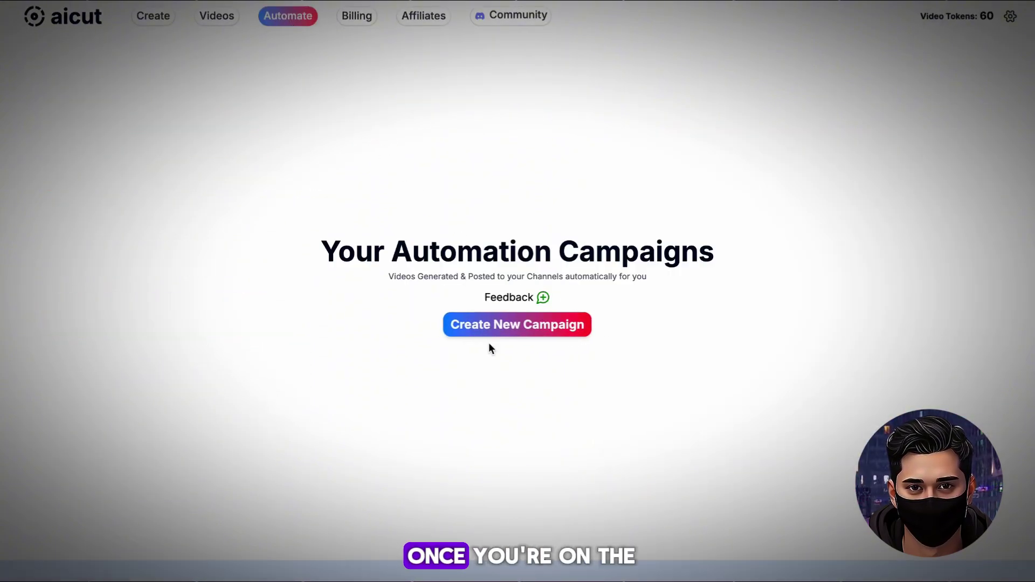
- Create a new campaign, enter its campaign name, and choose the Life Pro Tip idea template
click(535, 325)
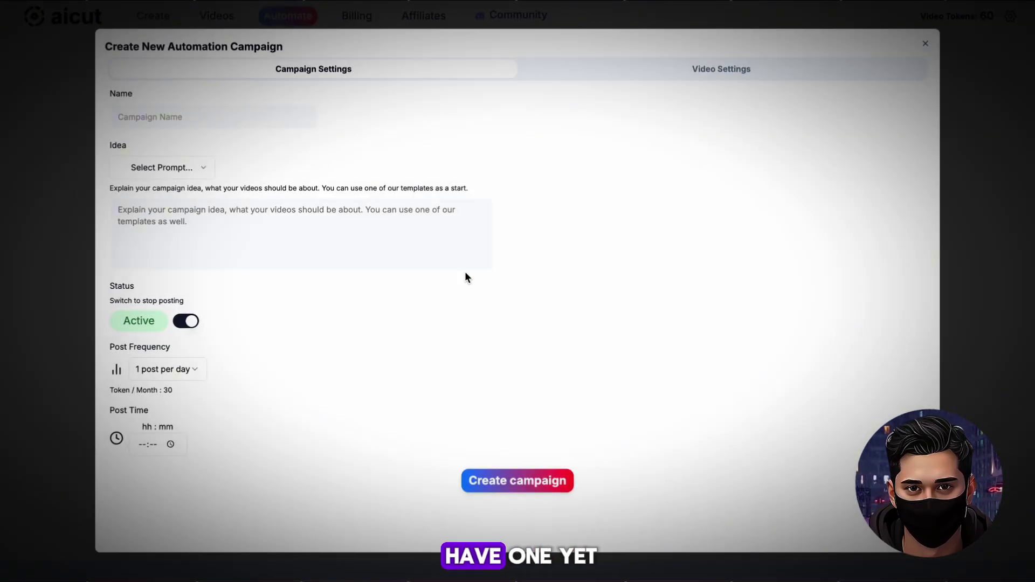
click(200, 116)
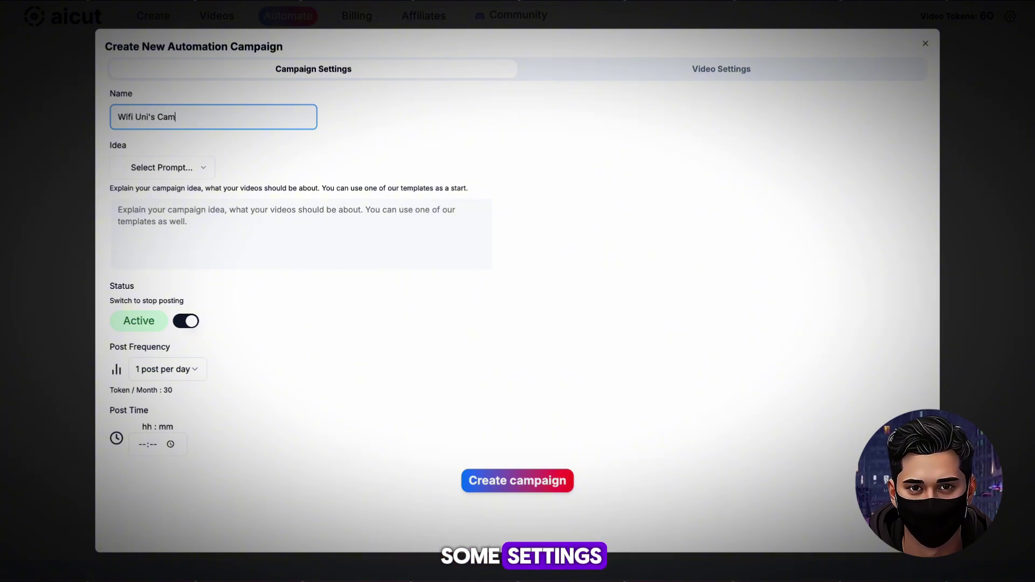
text(Wifi Uni's Campaign)
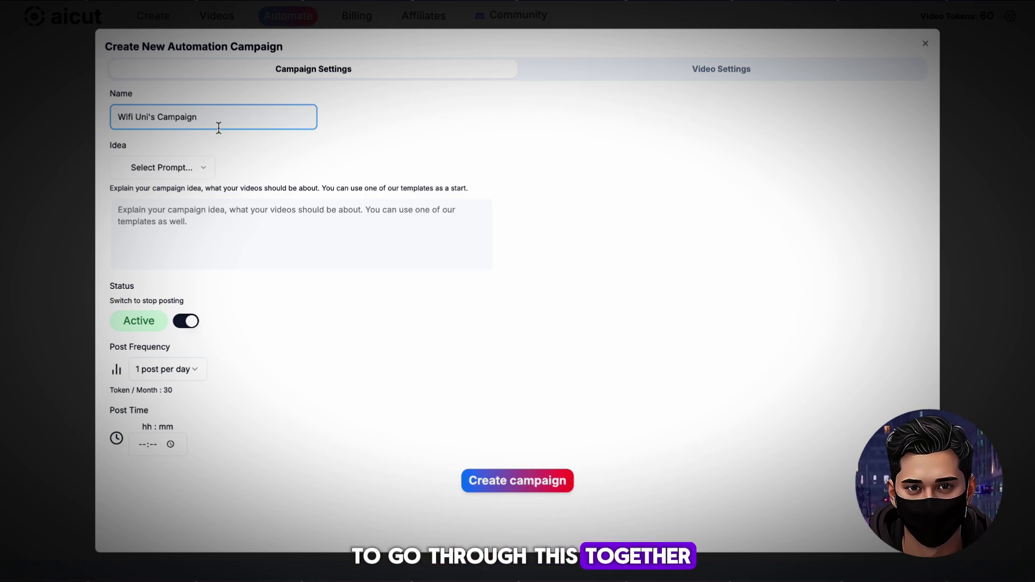
click(190, 169)
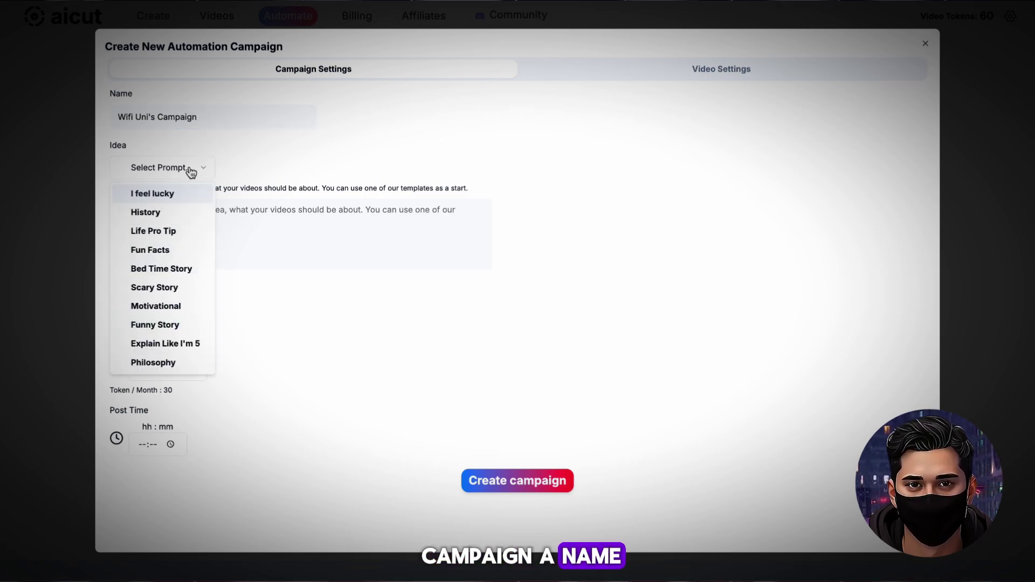
click(125, 143)
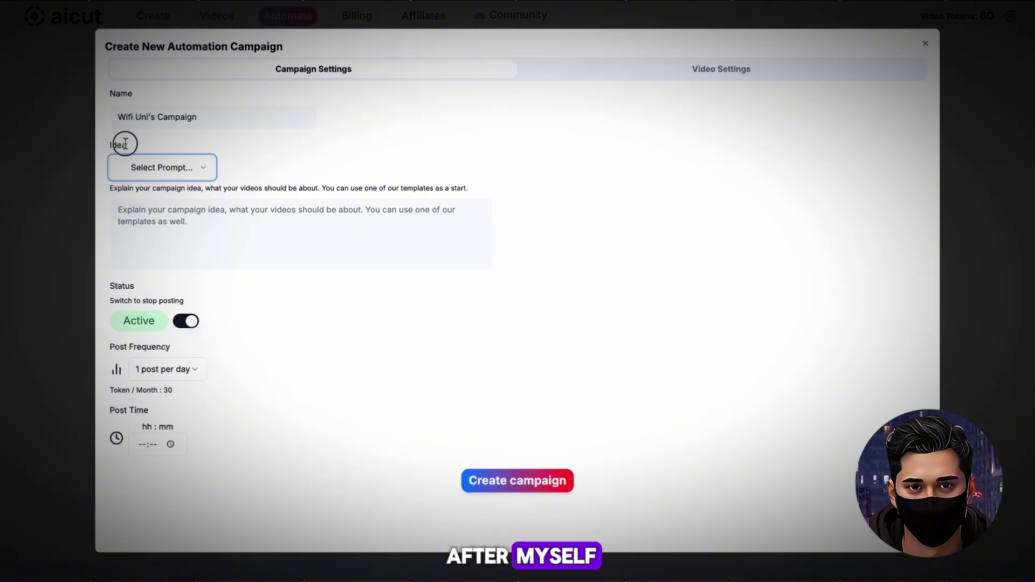
click(136, 165)
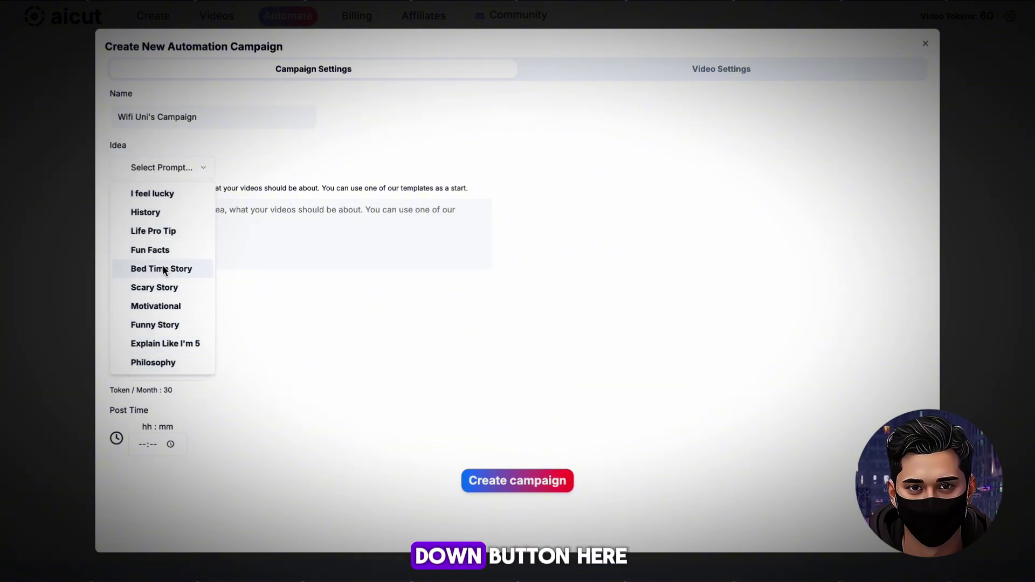
click(151, 229)
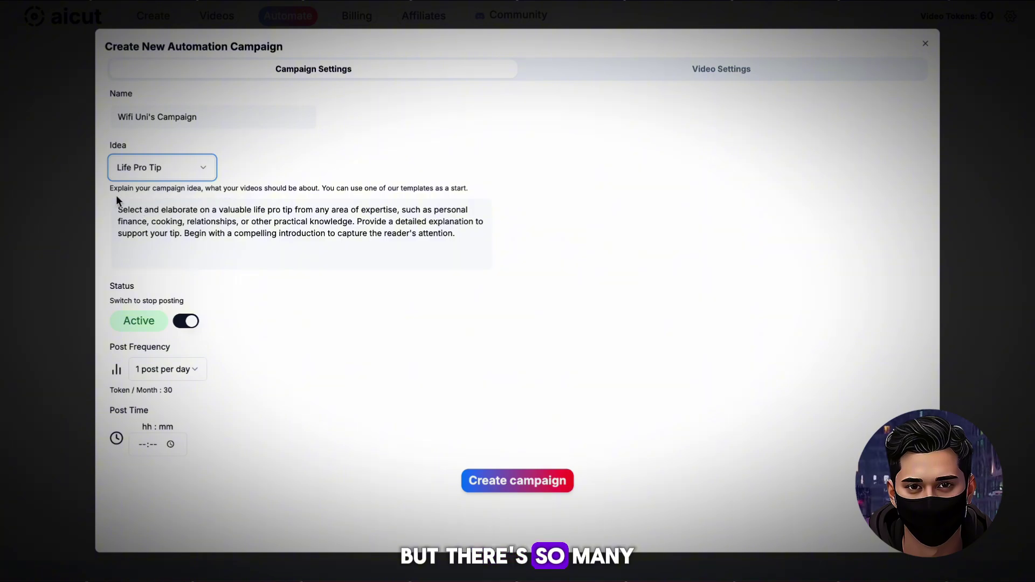
- Review the helper text and the filled-in Life Pro Tip idea description
drag(109, 192, 471, 183)
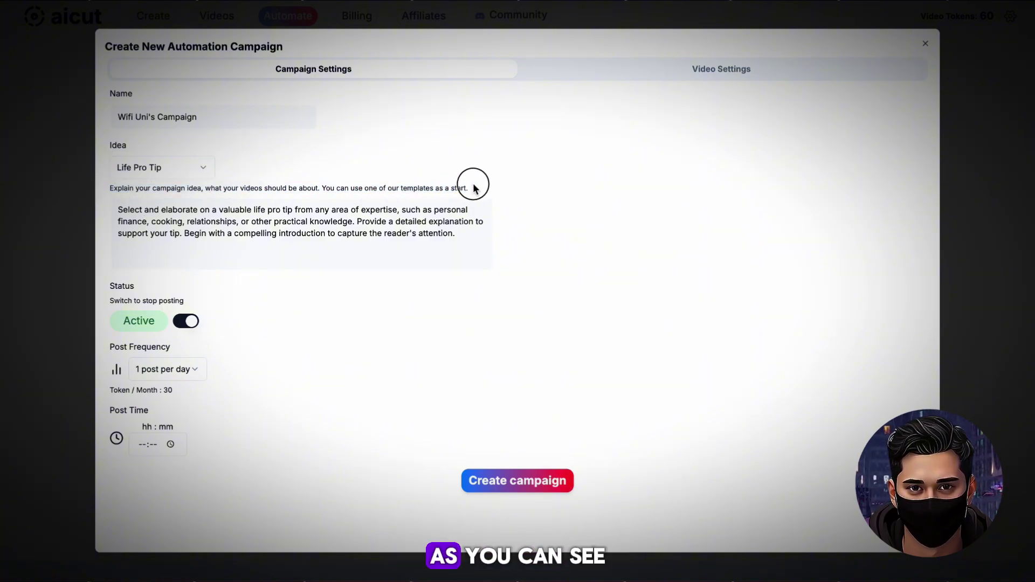
triple_click(477, 192)
click(464, 233)
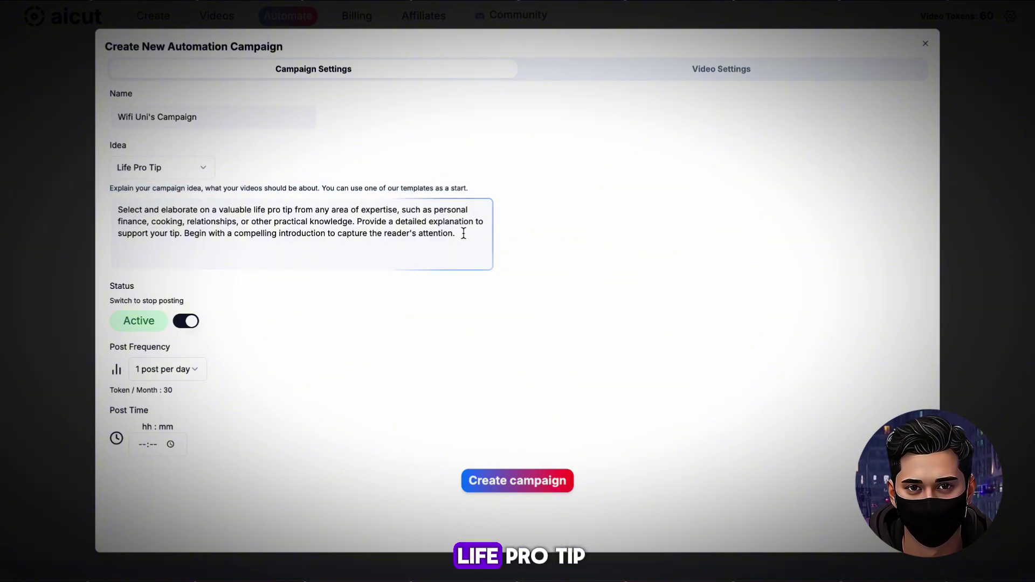
drag(467, 235, 150, 206)
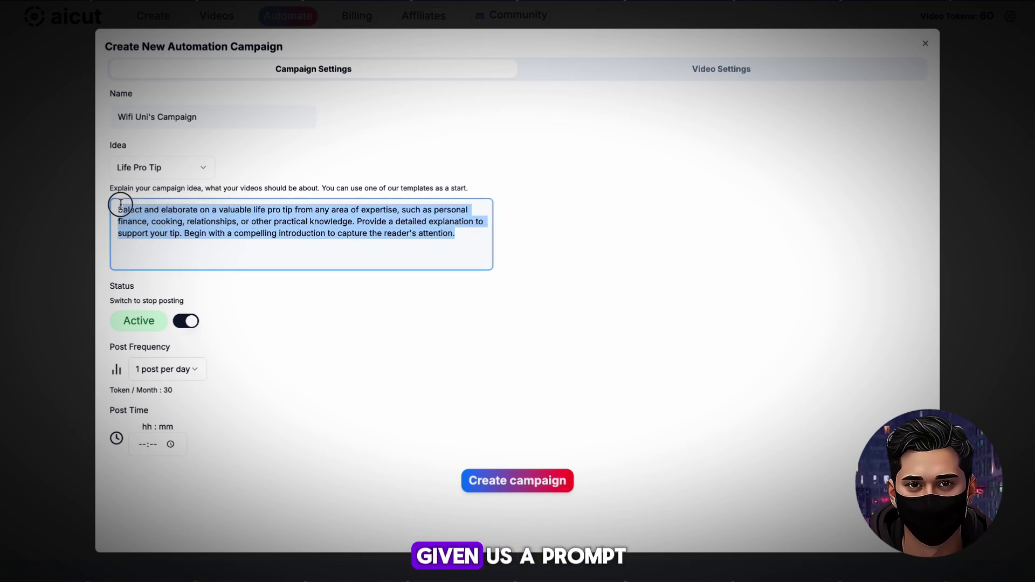
click(473, 232)
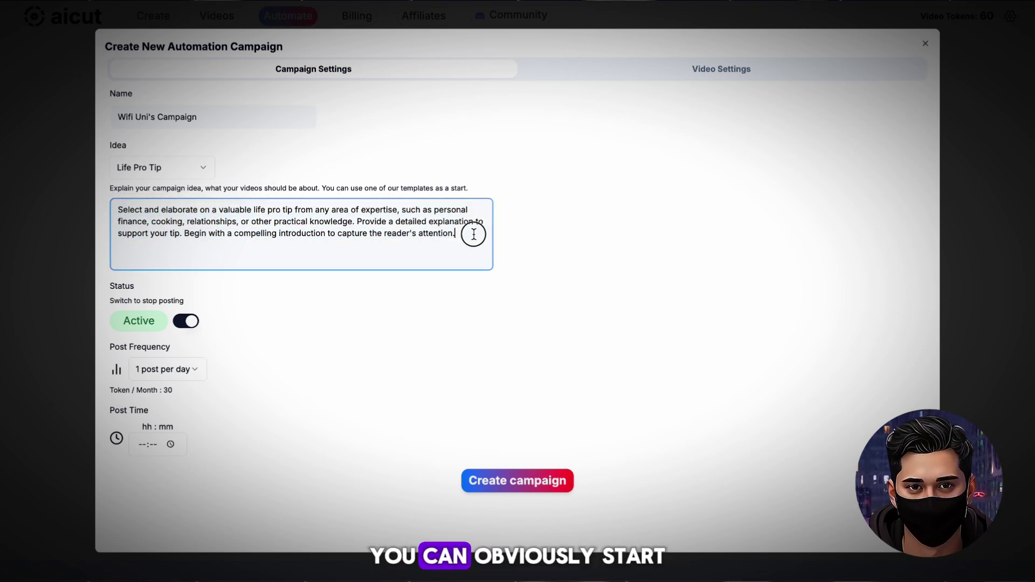
click(527, 247)
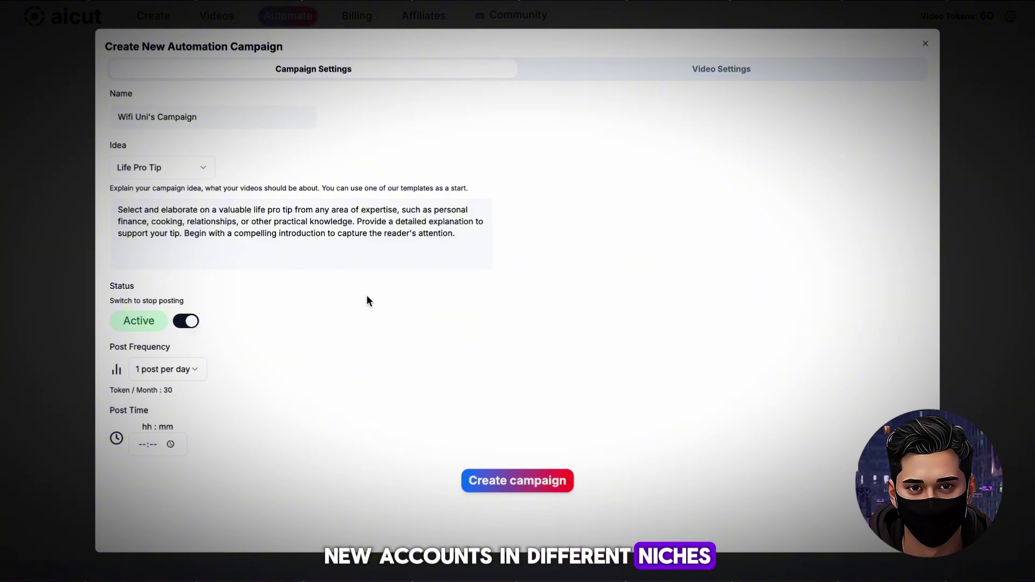
- Keep 1 post per day and set the daily post time to 17:00
scroll(367, 297, down, 3)
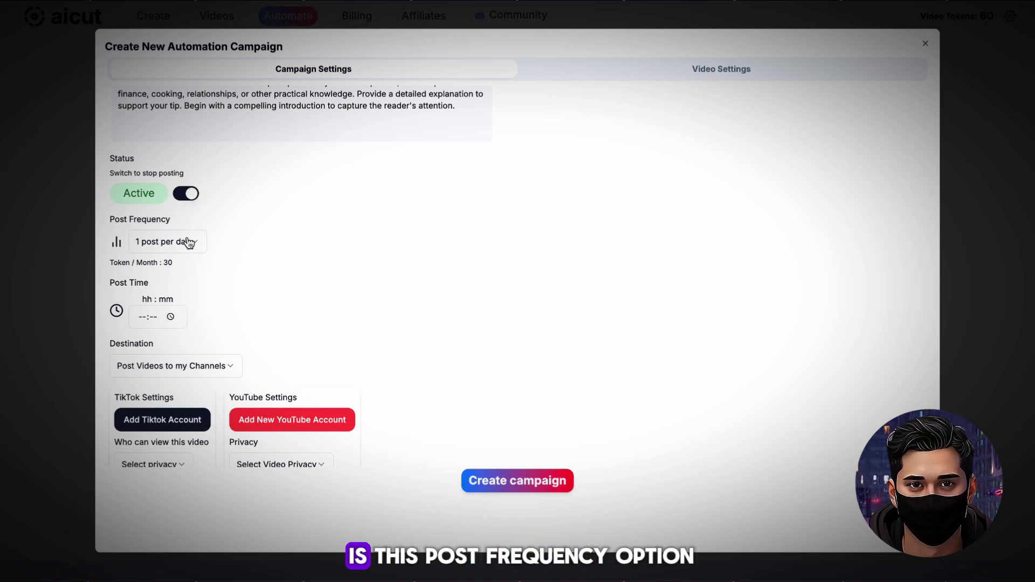
click(163, 245)
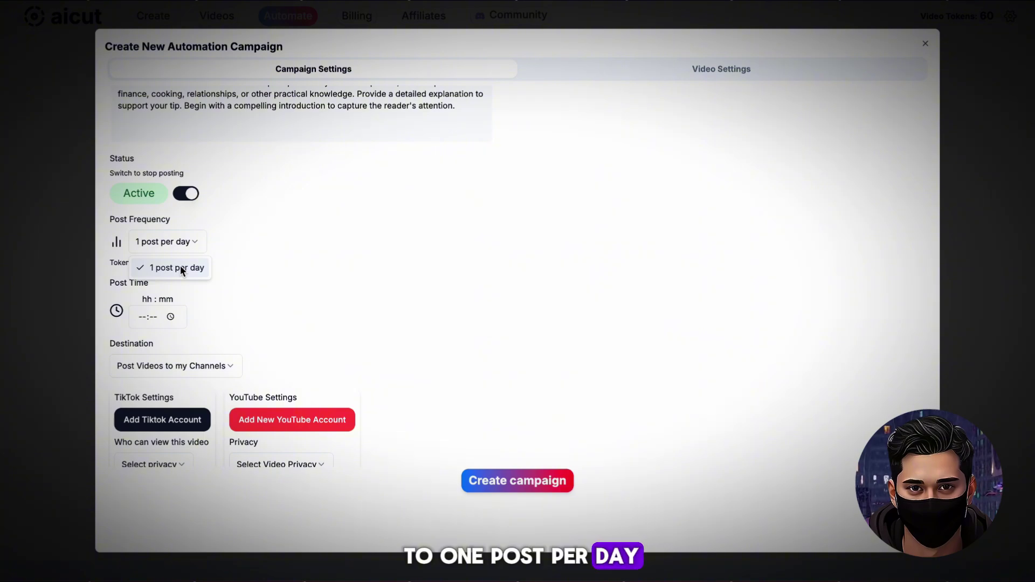
click(180, 268)
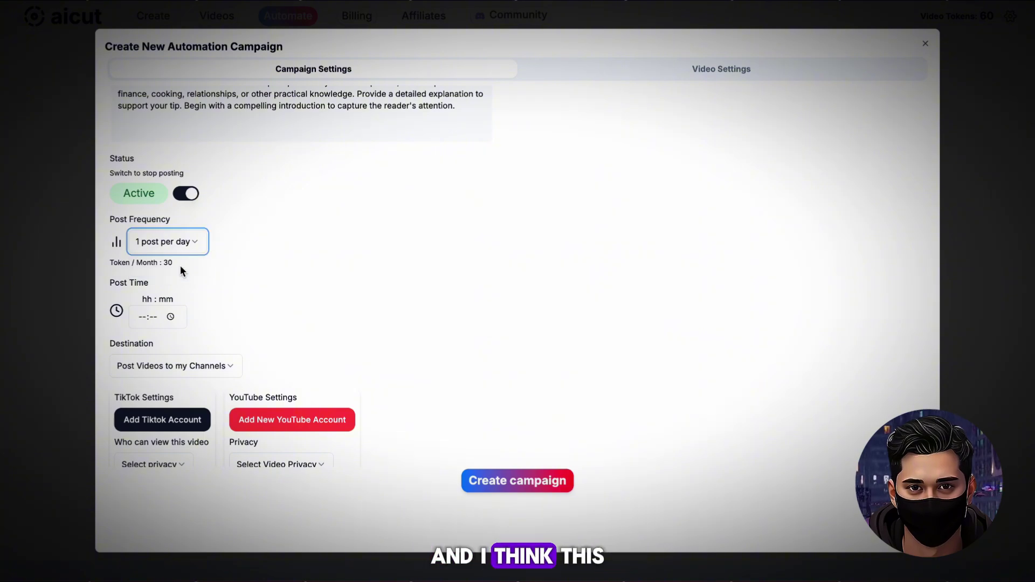
click(138, 316)
text(17:00)
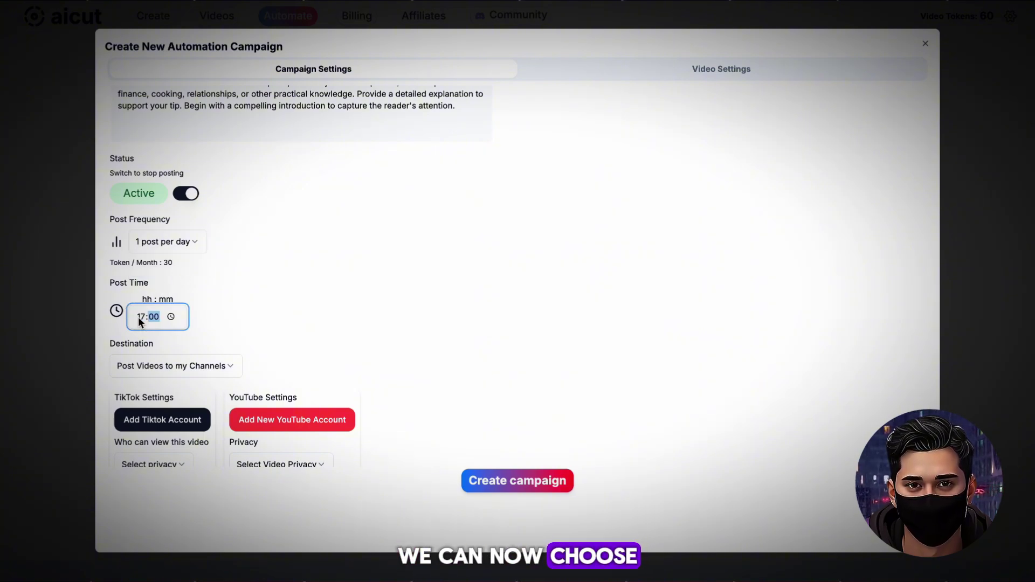
click(212, 309)
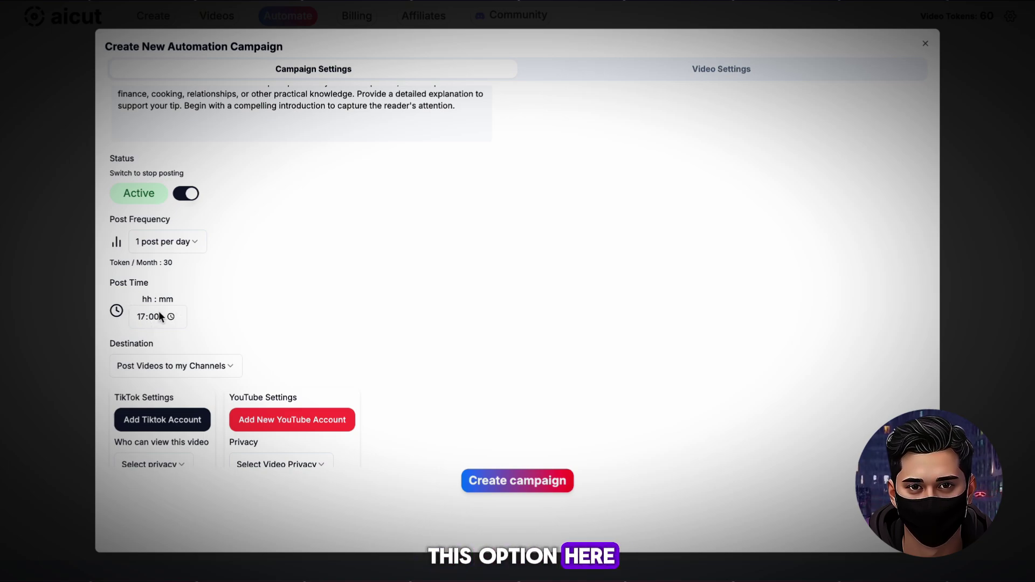
- Set TikTok viewers to Everyone and YouTube to Public in the Howto & Style category
scroll(212, 348, down, 2)
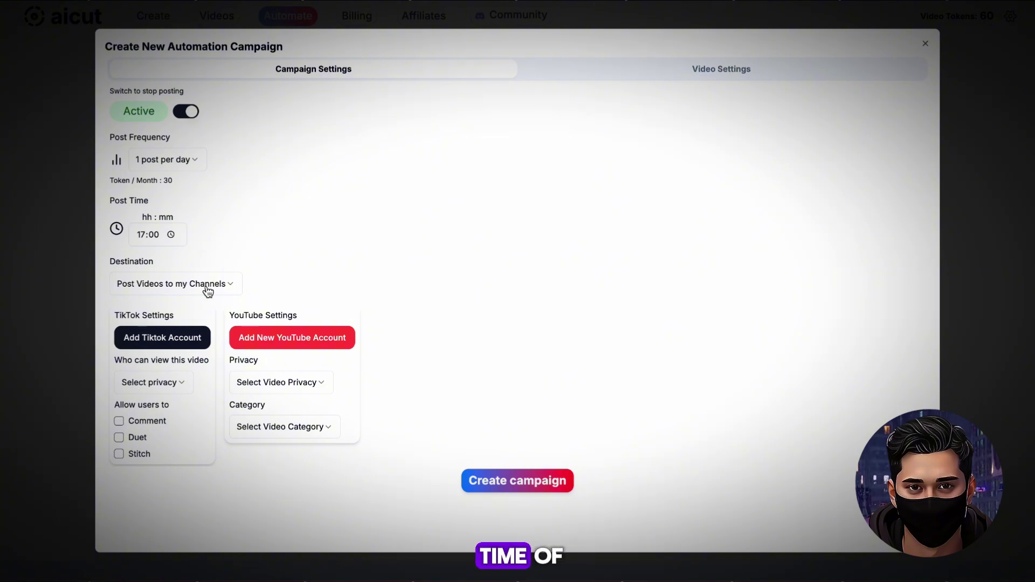
click(162, 384)
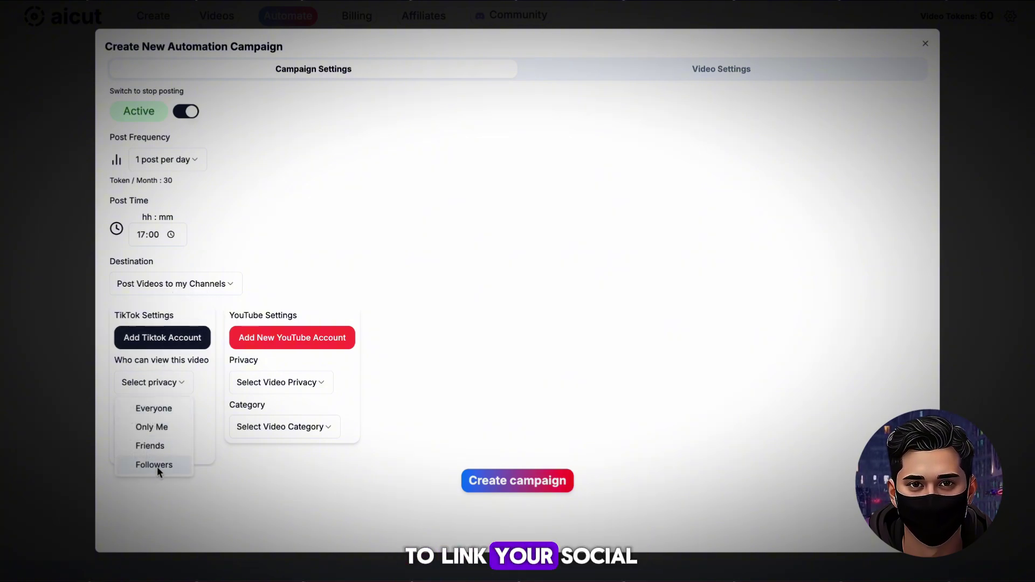
click(163, 407)
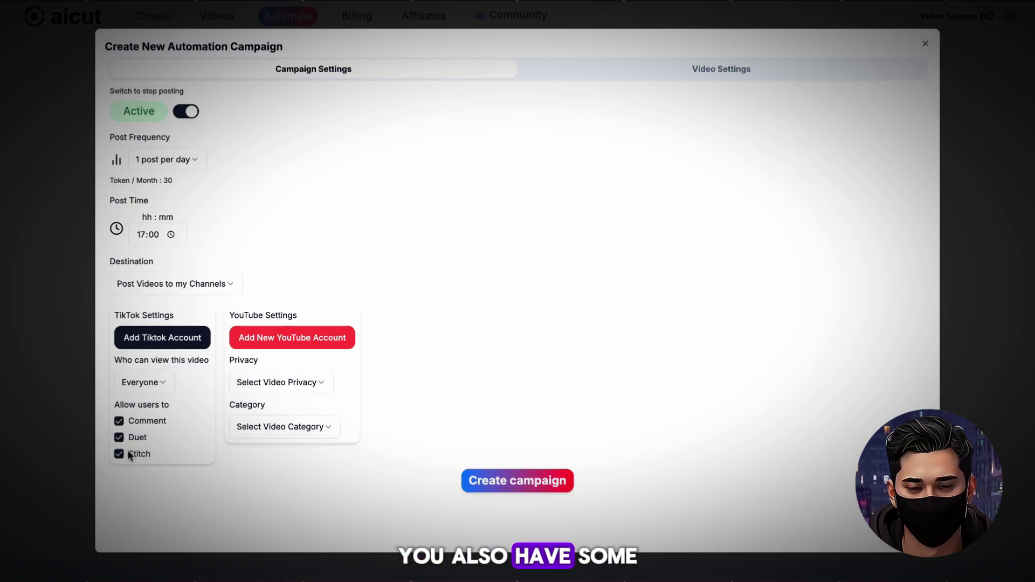
click(255, 384)
click(282, 409)
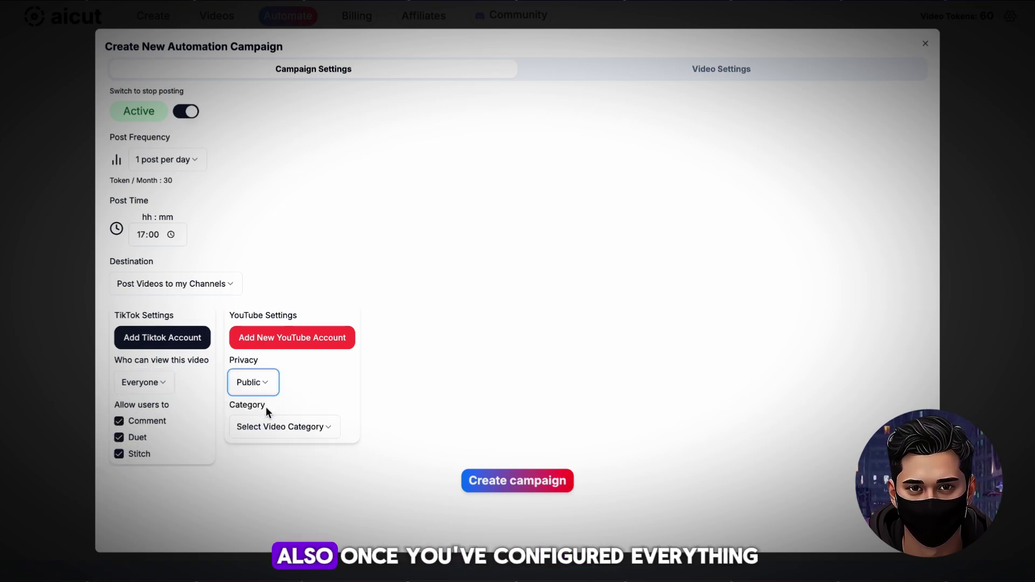
click(271, 427)
scroll(276, 388, down, 2)
click(282, 348)
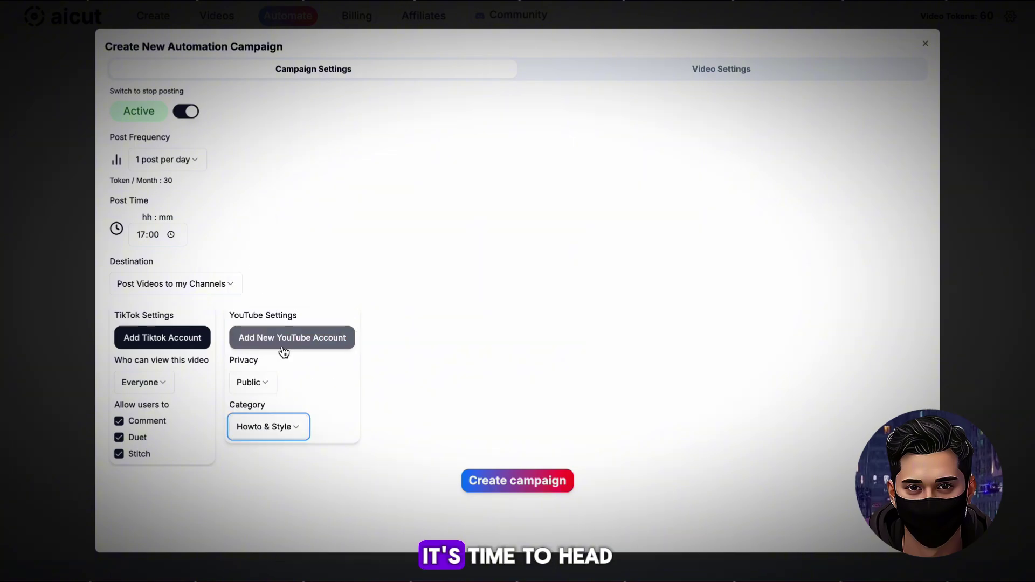
- Have finished videos delivered by email, then move to Video Settings
click(195, 285)
click(174, 310)
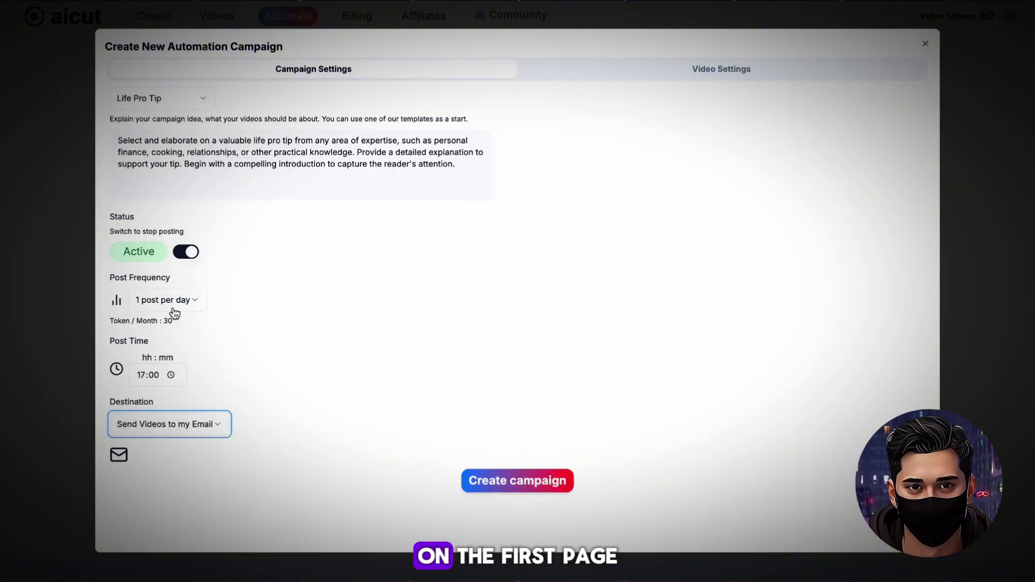
click(638, 76)
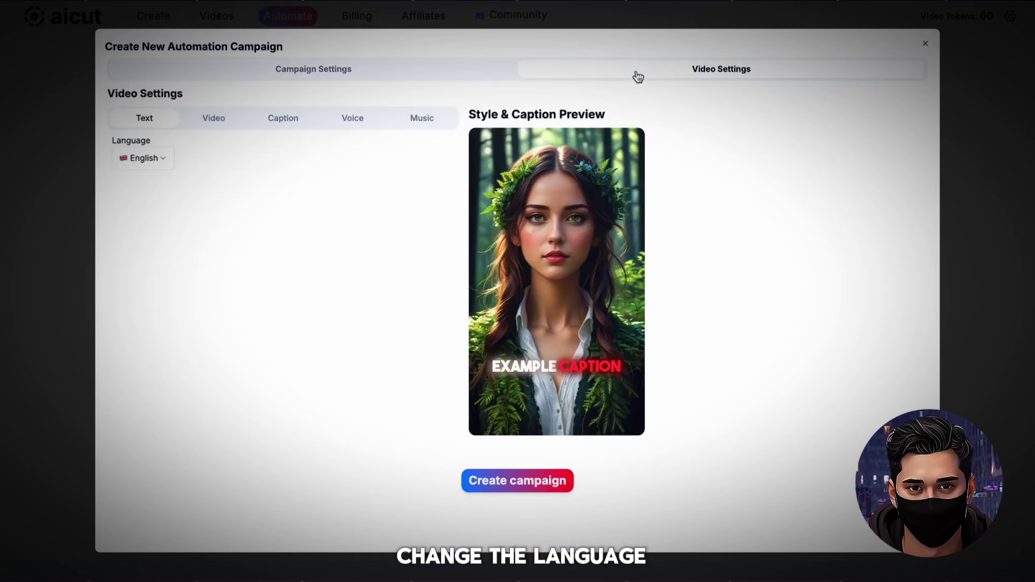
click(141, 160)
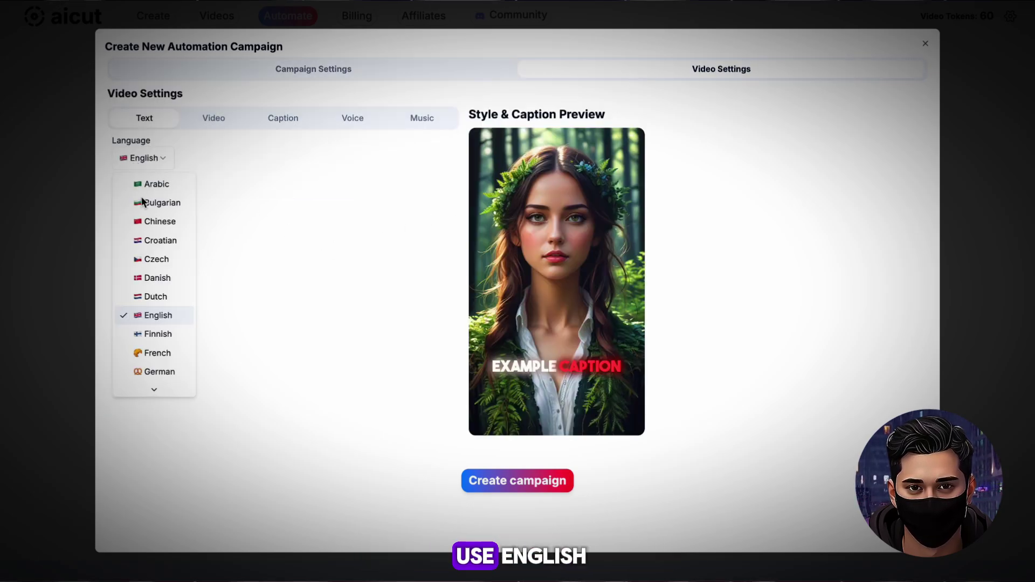
scroll(160, 313, down, 3)
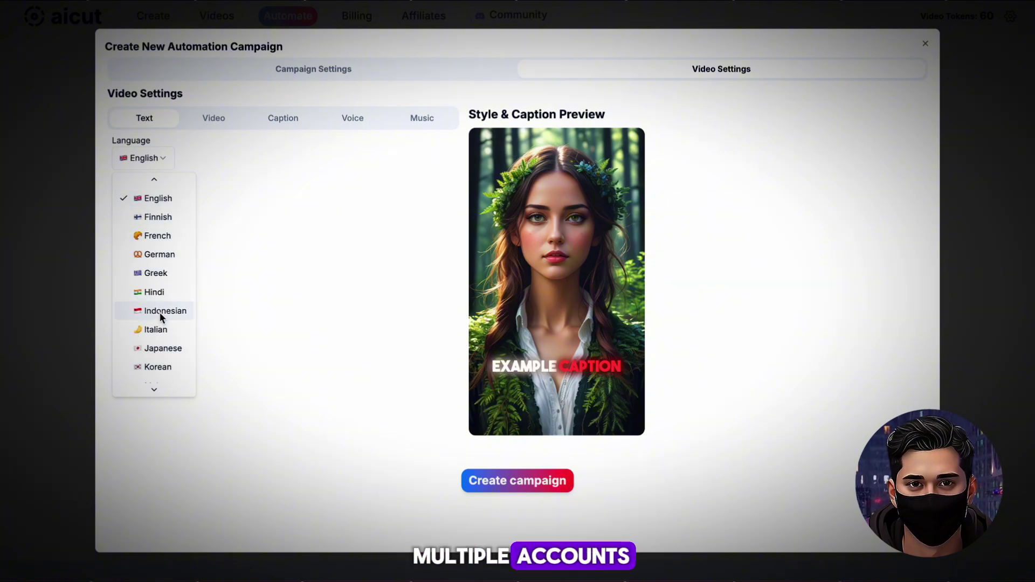
scroll(160, 312, up, 2)
click(149, 260)
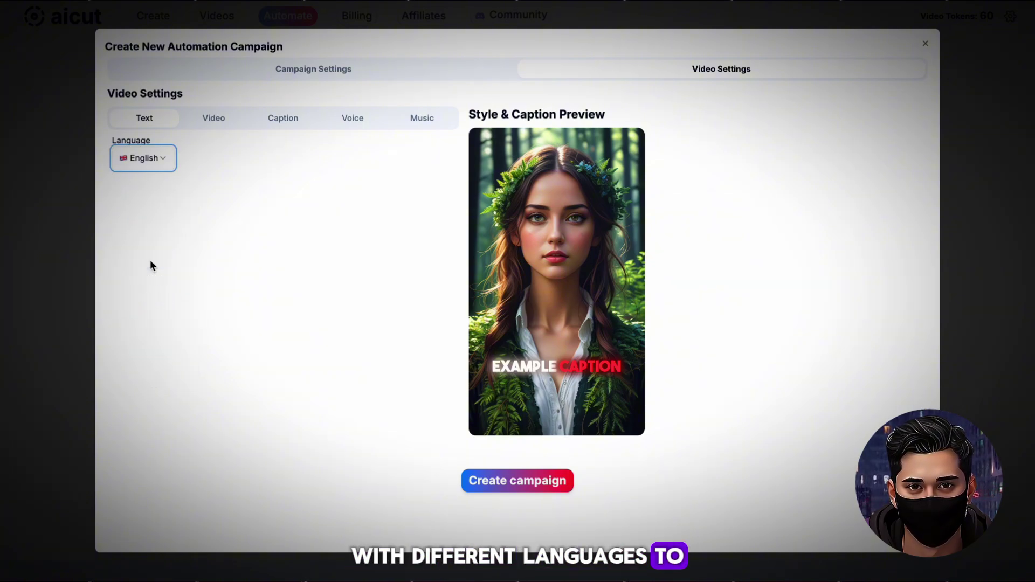
click(200, 124)
- Preview the Cinematic, Ultra Realistic, Neo Tokyo and Anime video styles
scroll(206, 276, down, 2)
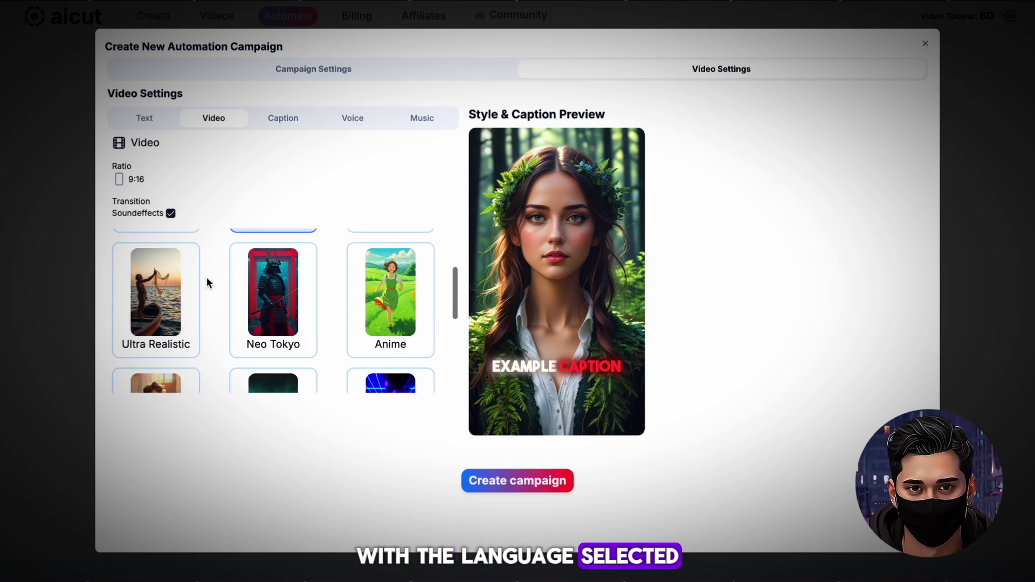
scroll(206, 276, up, 1)
click(378, 276)
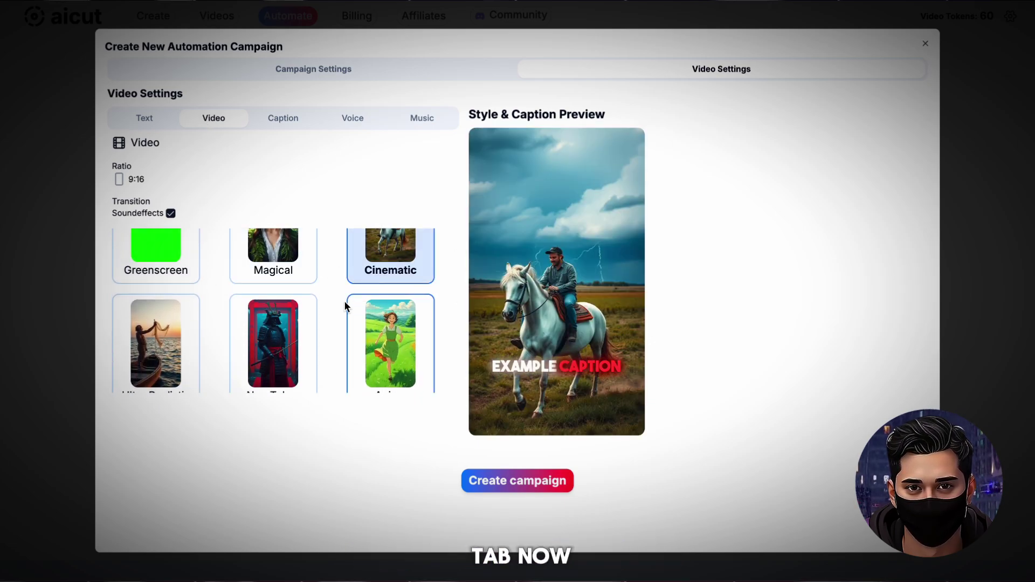
click(186, 340)
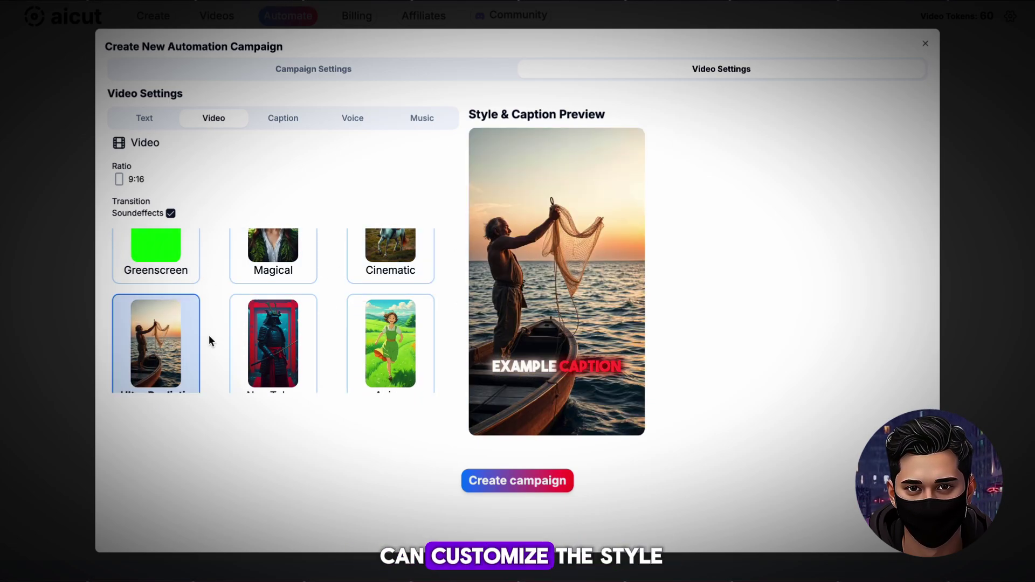
click(282, 337)
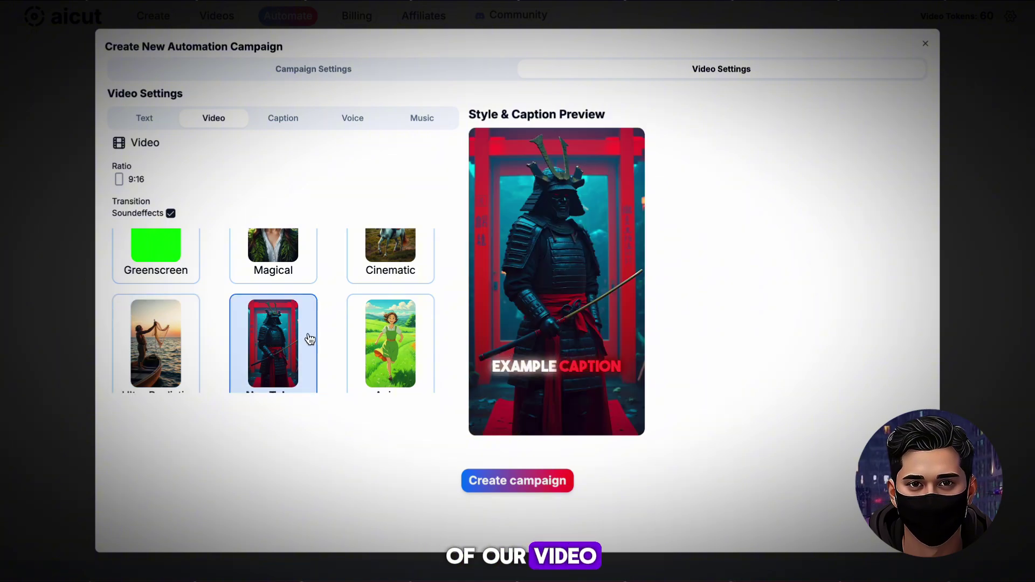
click(375, 339)
- Select Cinematic as the video style, keeping transition sounds at 9:16
scroll(367, 341, down, 3)
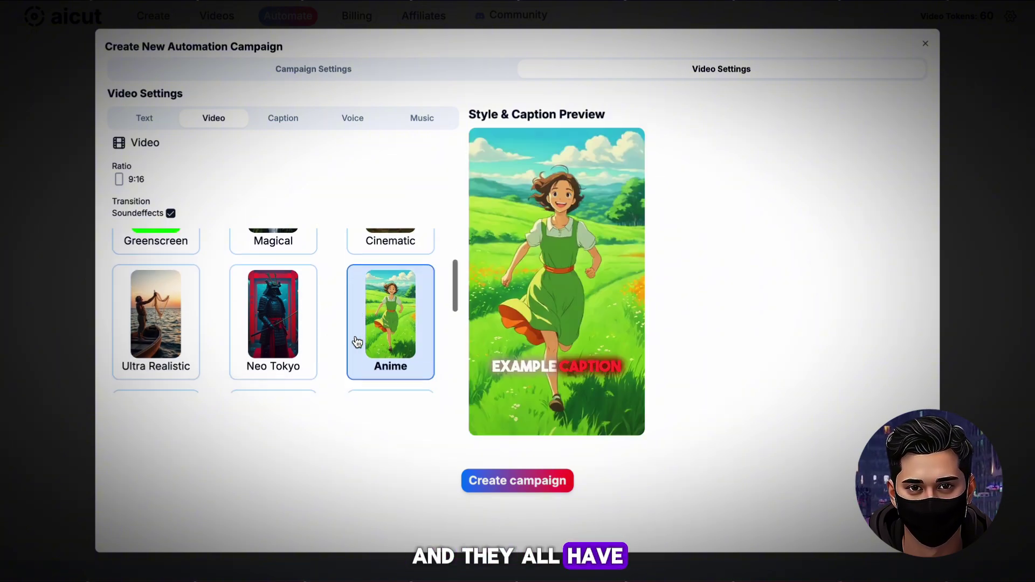
scroll(357, 342, up, 3)
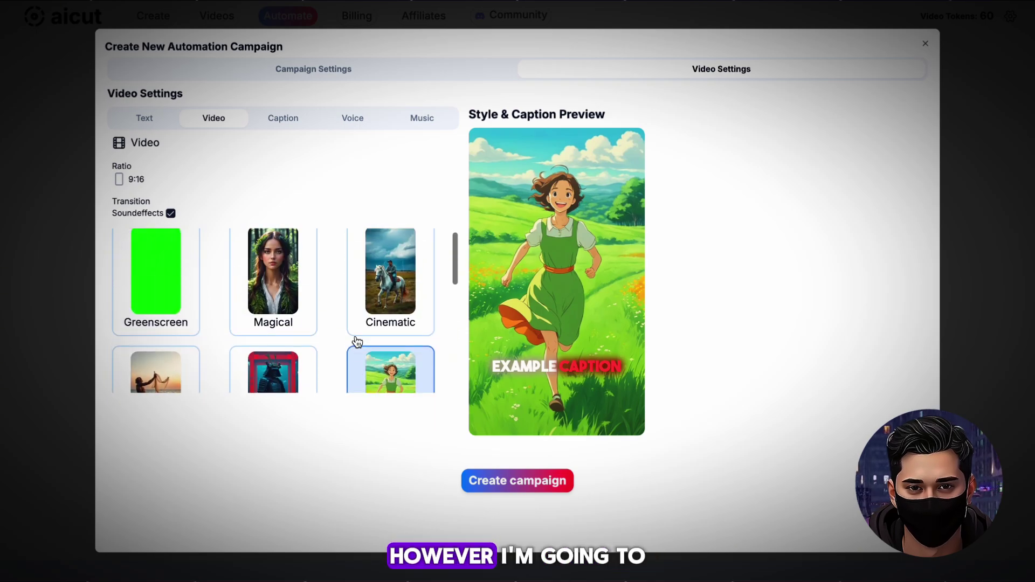
click(389, 322)
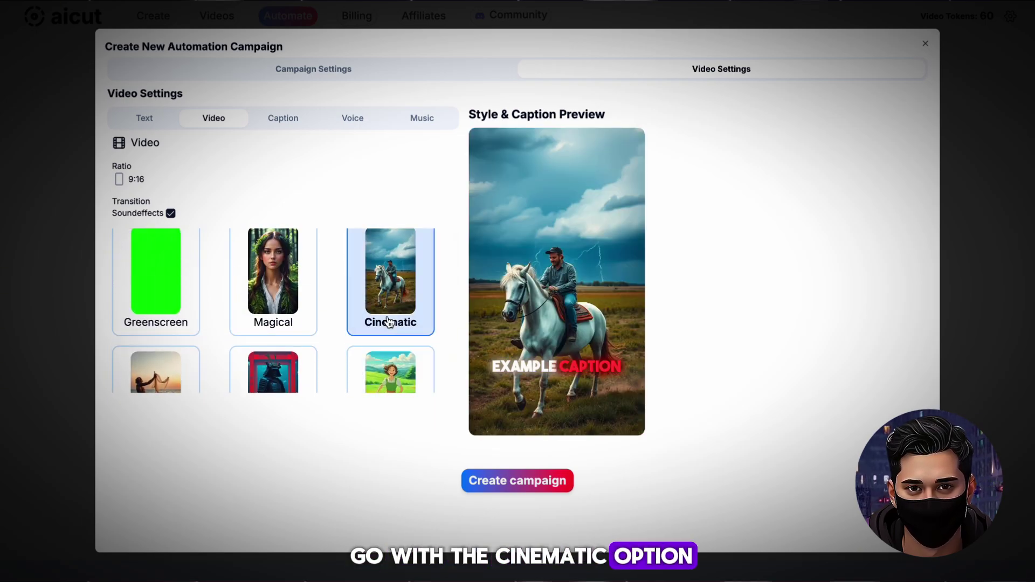
scroll(347, 332, down, 3)
scroll(348, 333, up, 2)
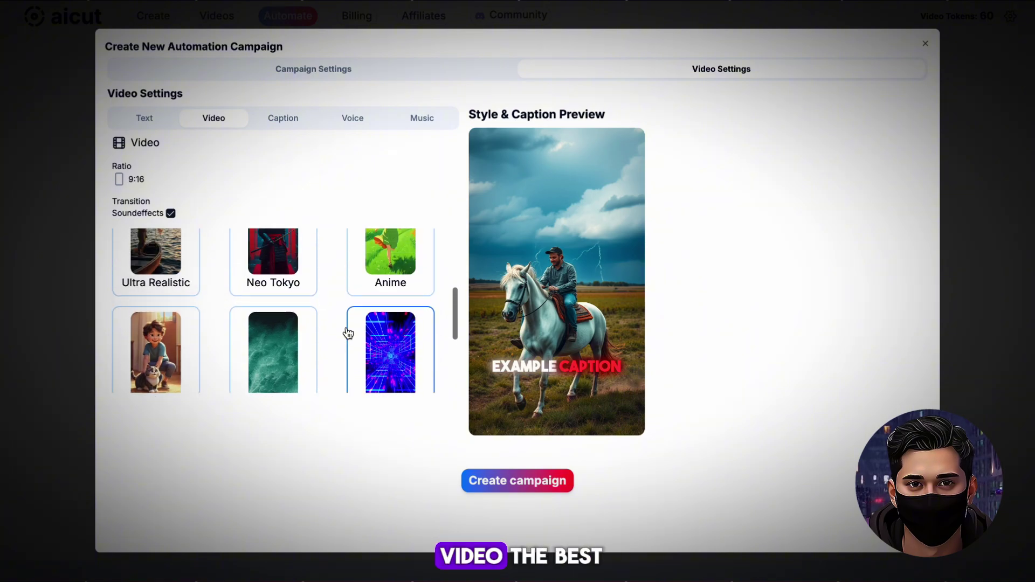
scroll(348, 333, down, 4)
scroll(348, 333, up, 5)
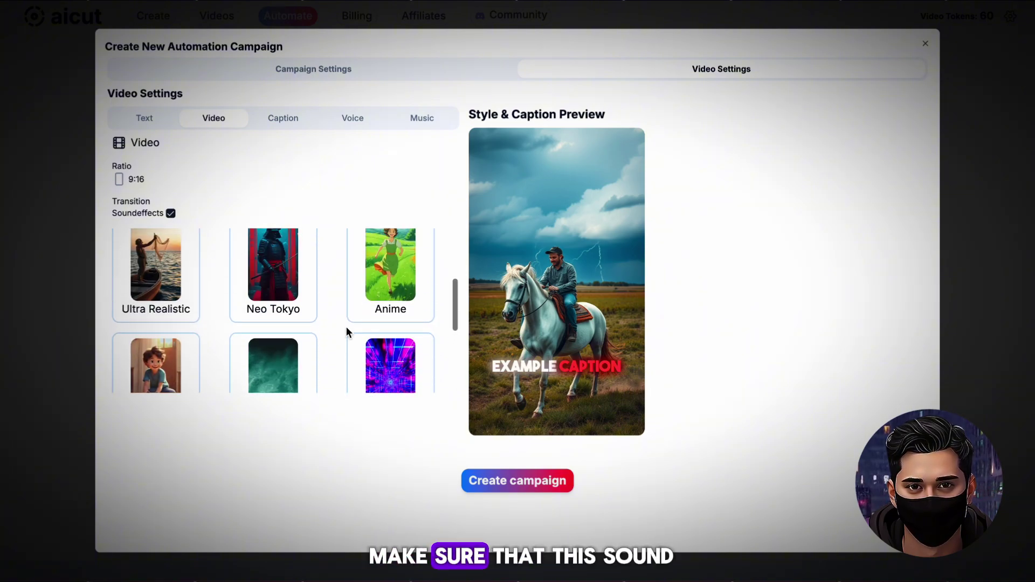
scroll(348, 333, down, 2)
scroll(348, 333, up, 1)
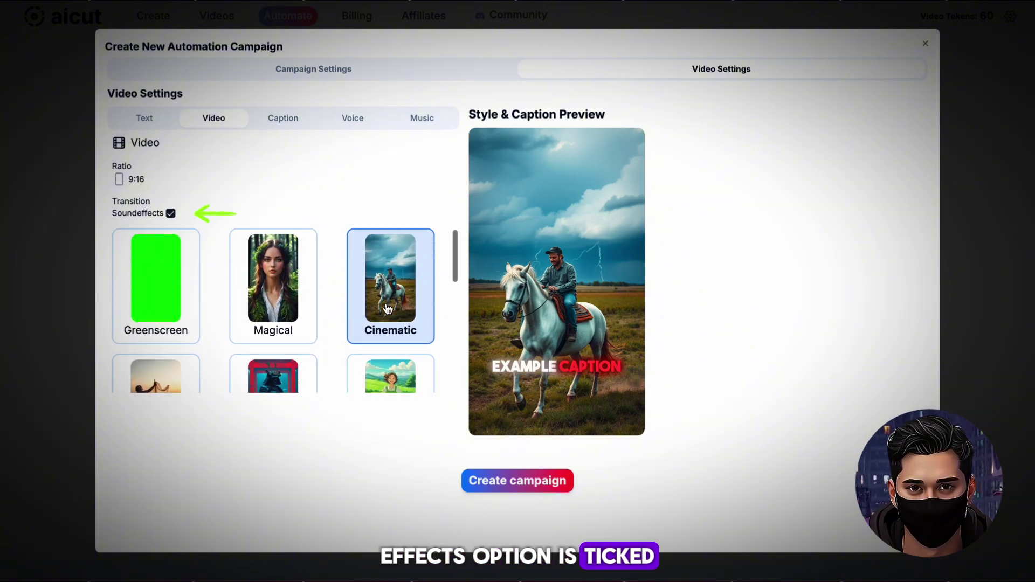
- Preview the Tilted, Glow, Highlight, Background, Classic and Captive caption styles
click(285, 122)
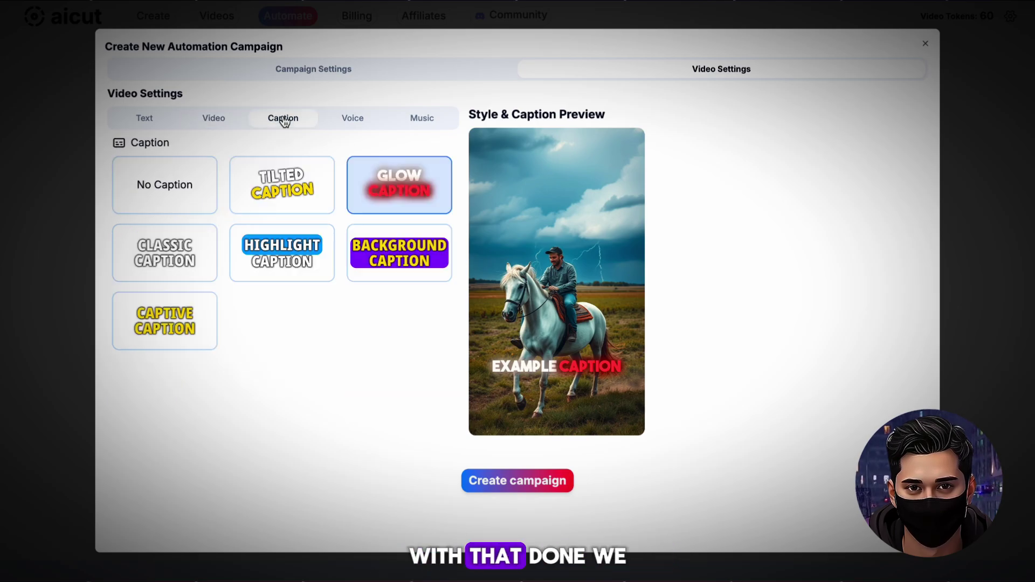
click(287, 187)
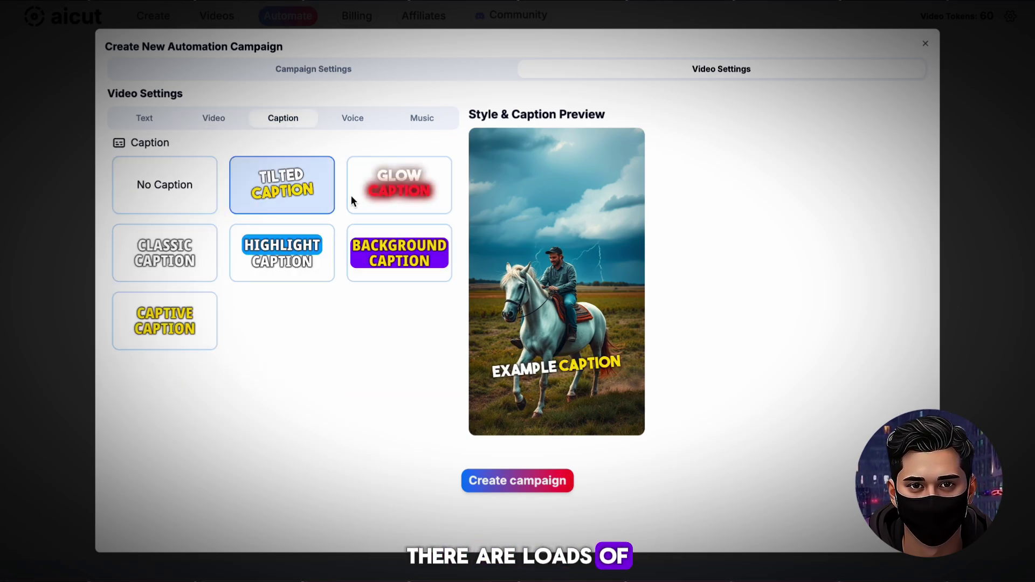
click(386, 202)
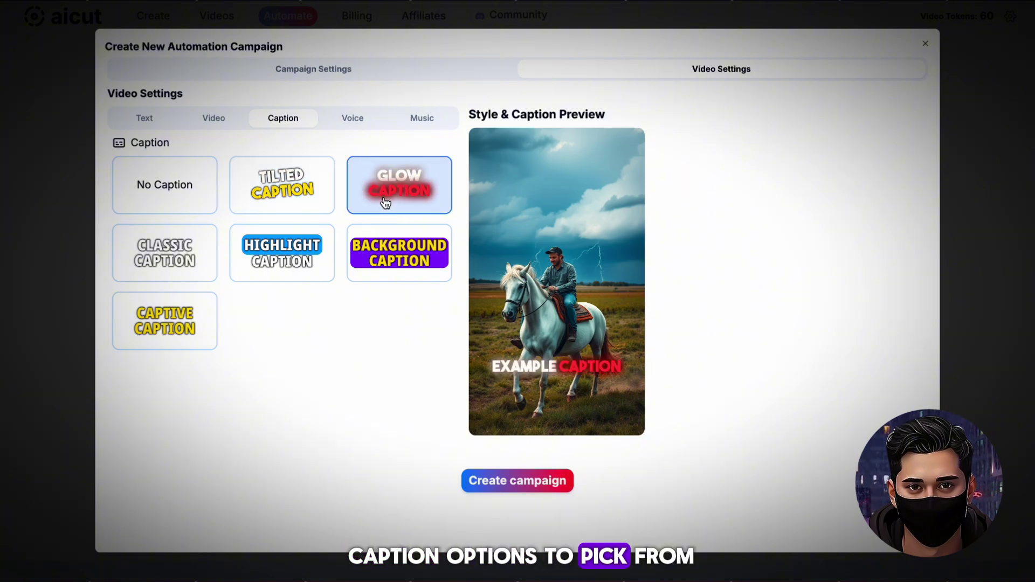
click(291, 256)
click(367, 259)
click(170, 264)
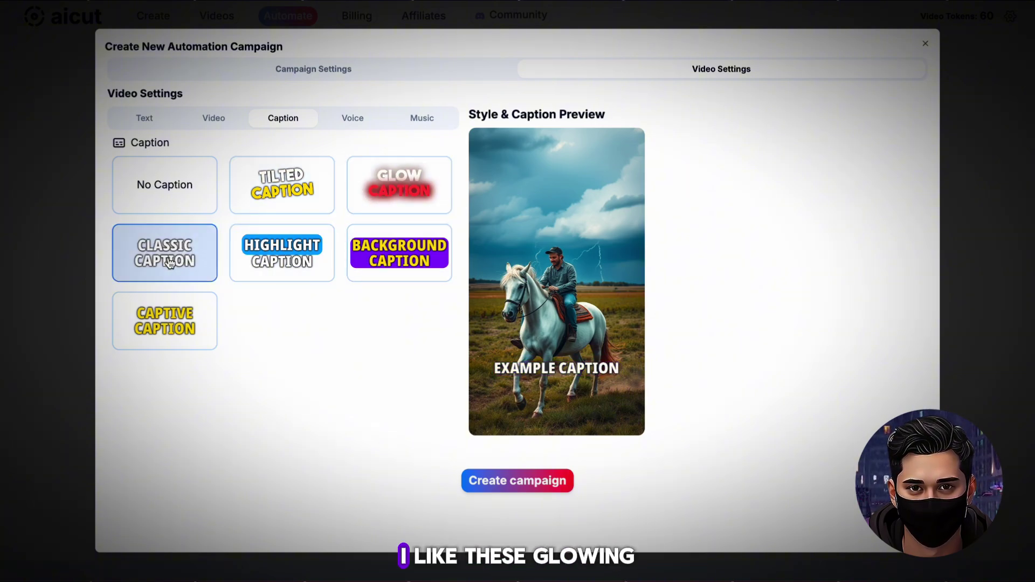
click(168, 319)
- Settle on Glow Caption and move on to the Voice settings
click(404, 184)
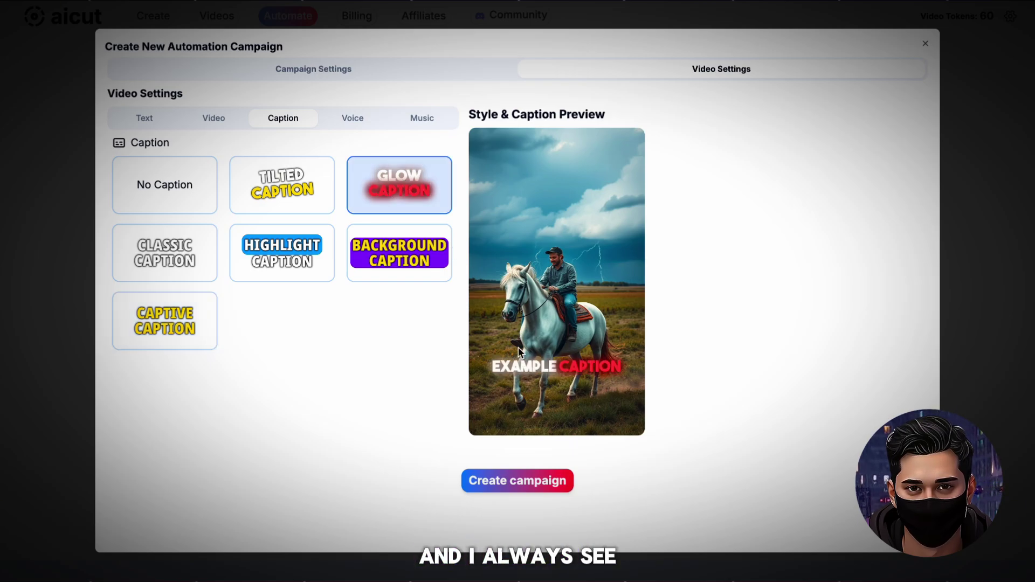
drag(492, 367, 615, 361)
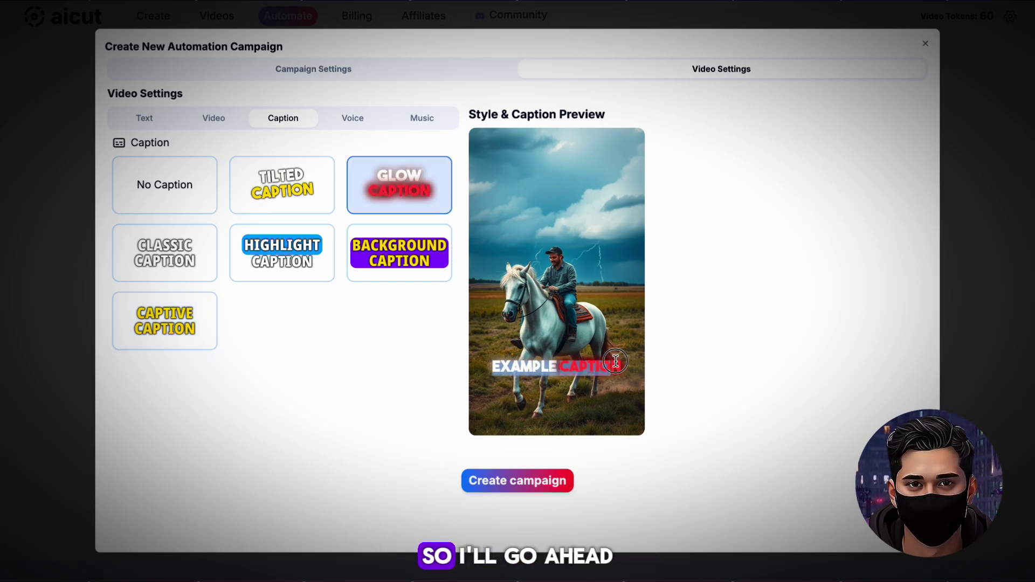
click(616, 362)
click(361, 121)
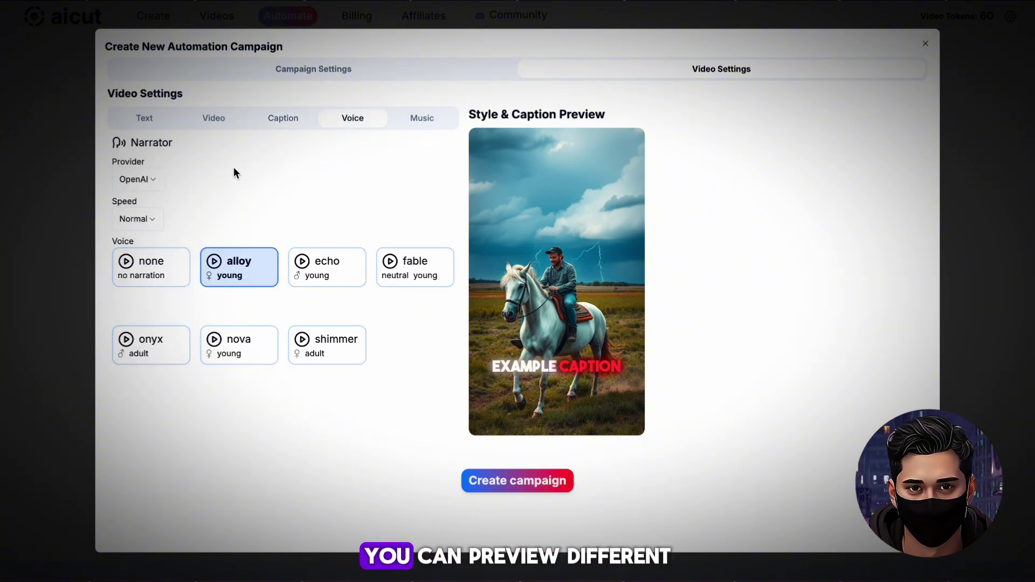
- Keep OpenAI for now and sample the alloy, echo and fable voices
click(144, 180)
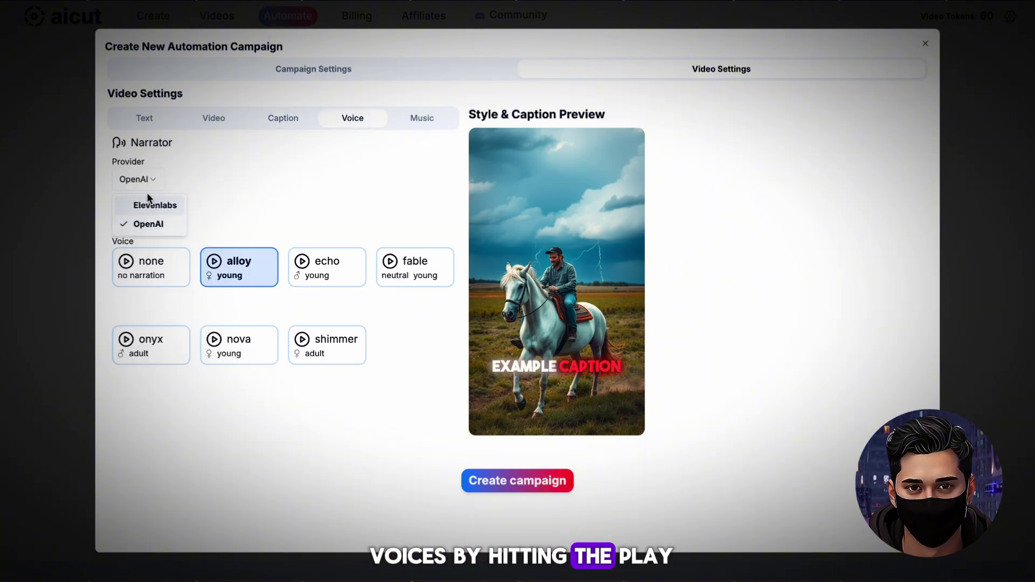
click(148, 186)
click(212, 263)
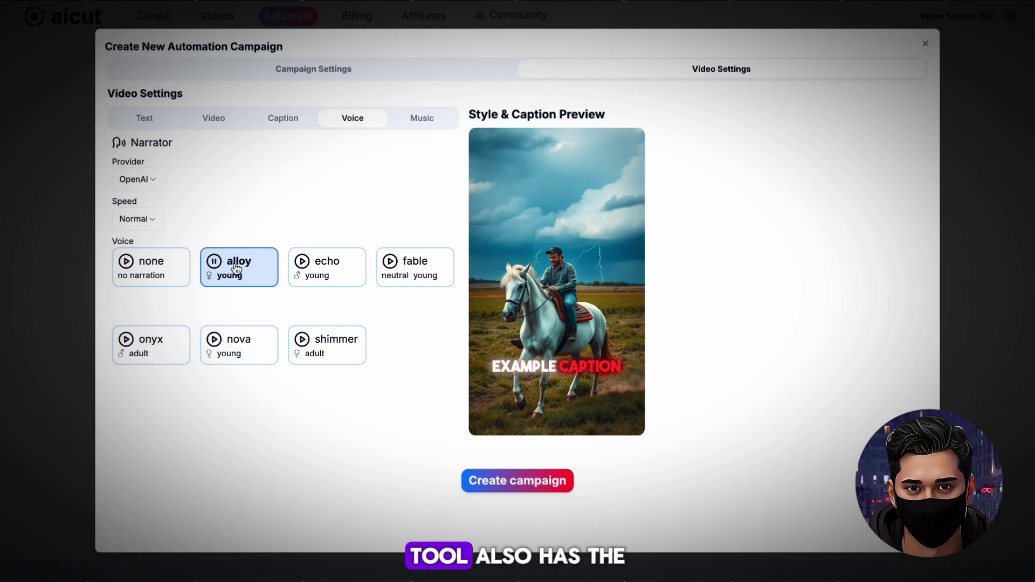
click(302, 265)
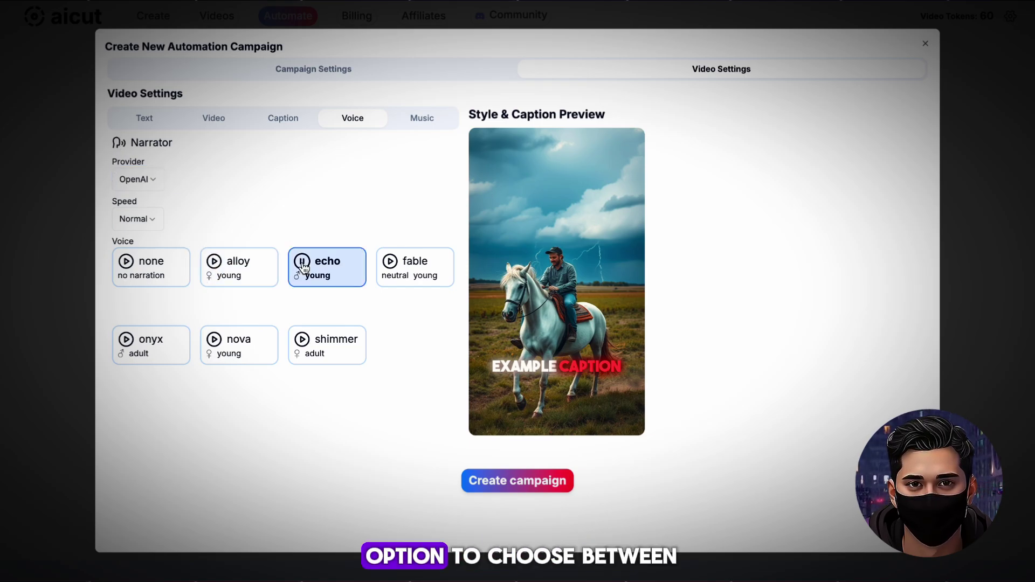
click(392, 272)
- Switch the provider to Elevenlabs, preview Brayden and Alex teen, and choose Adam
click(154, 181)
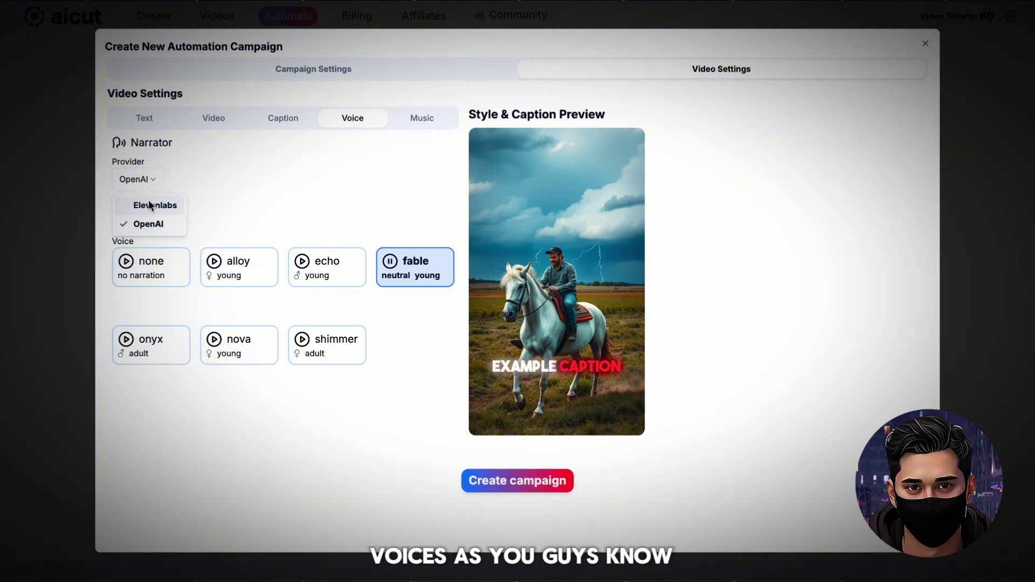
click(148, 204)
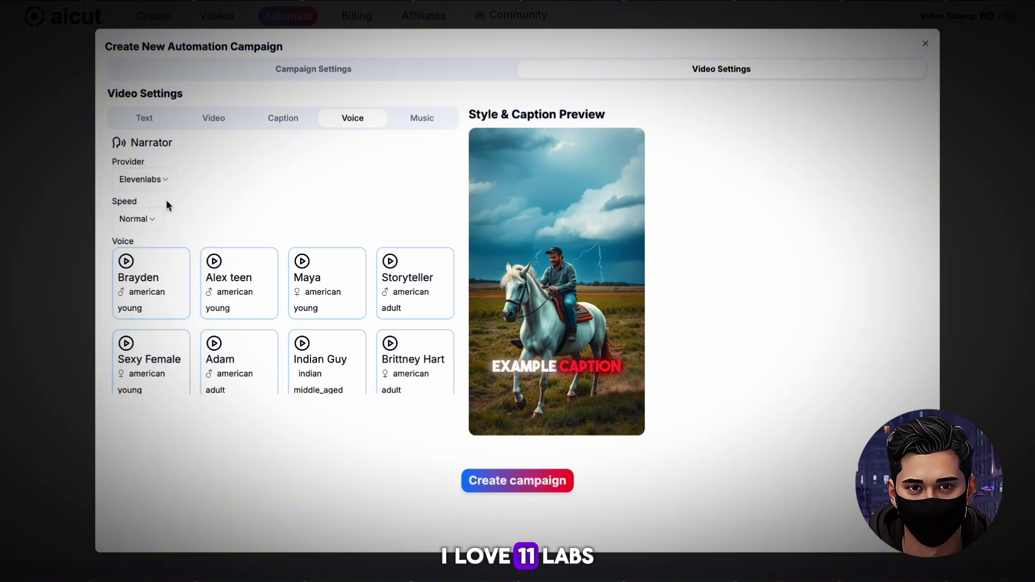
click(155, 269)
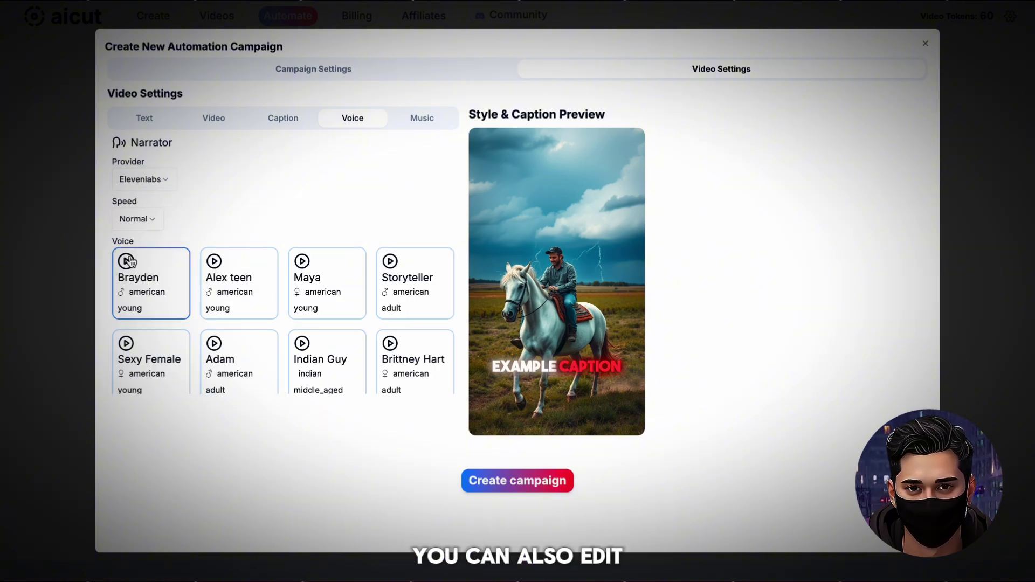
click(214, 261)
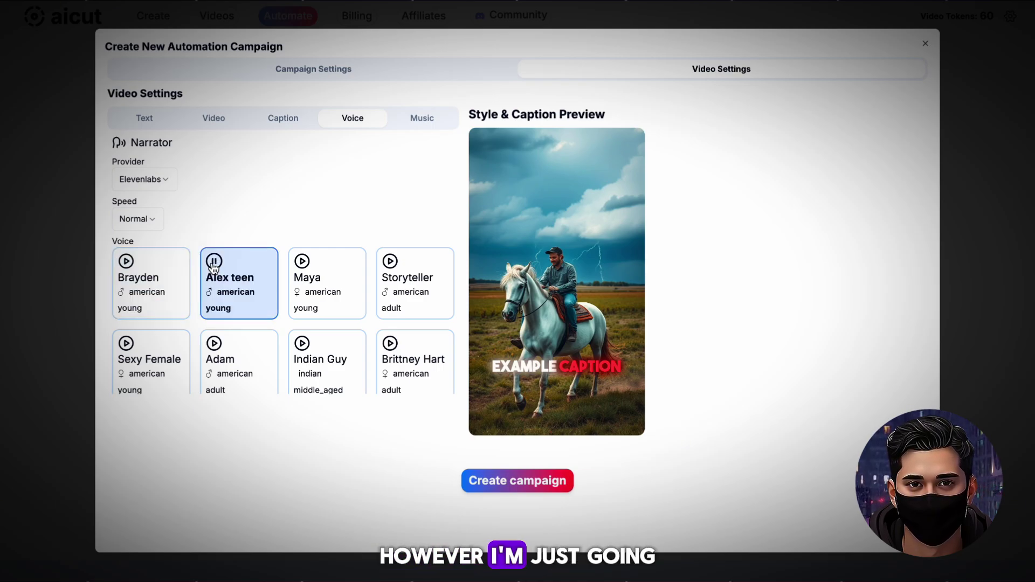
click(243, 351)
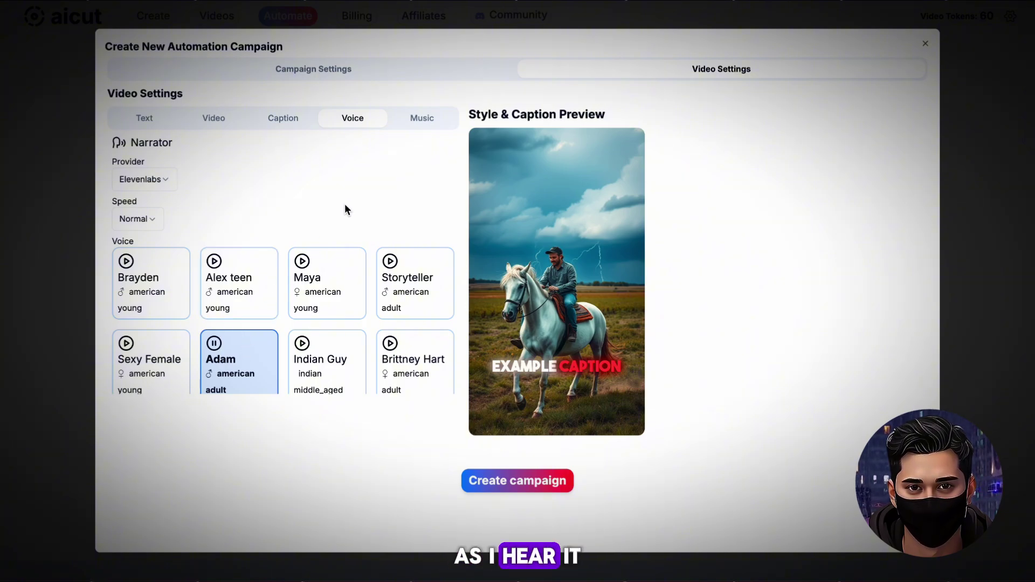
- Pick bladerunner as background music after previewing corporate and memory-reboot, then create the campaign
click(417, 123)
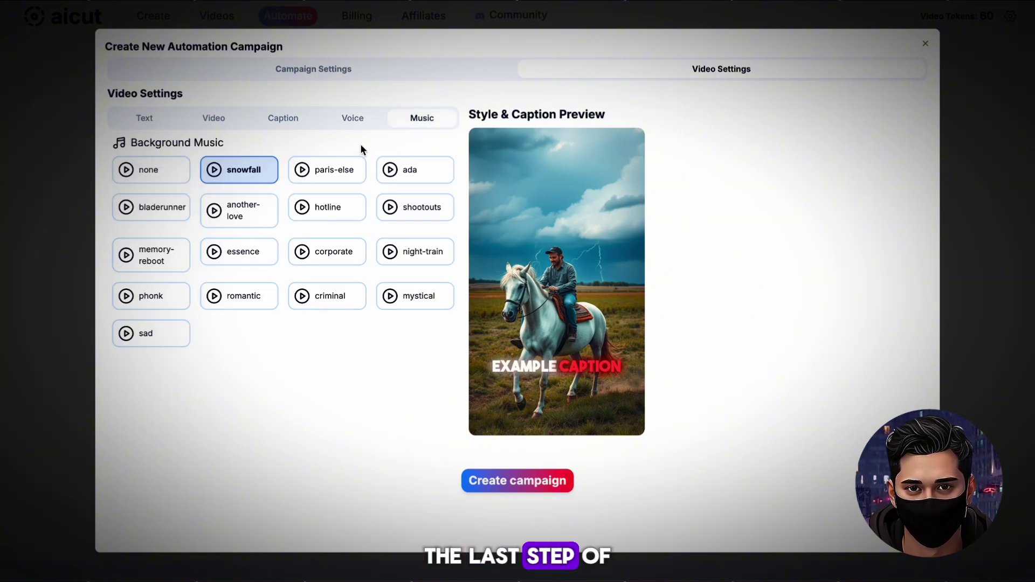
click(307, 253)
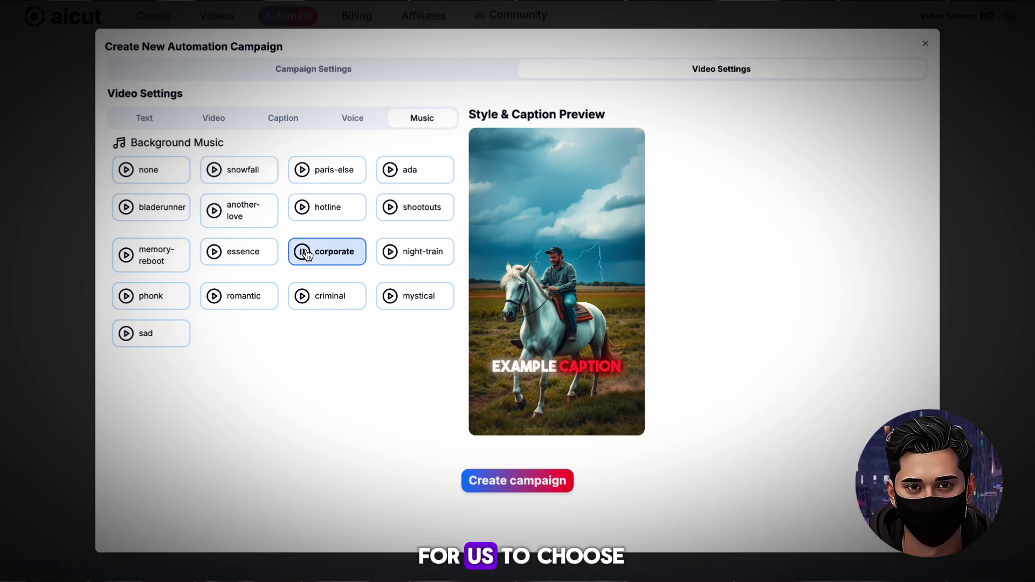
click(127, 256)
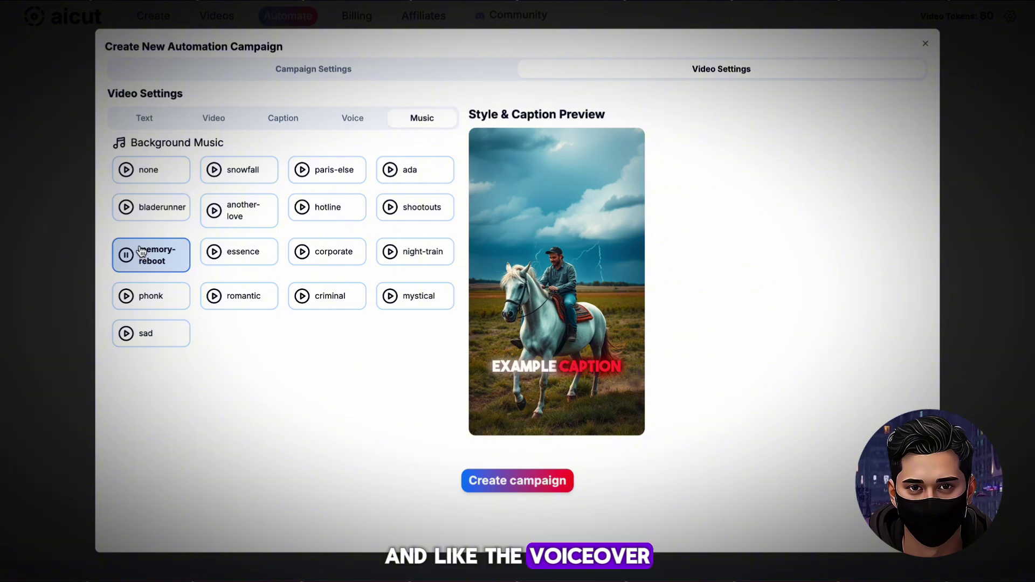
click(128, 210)
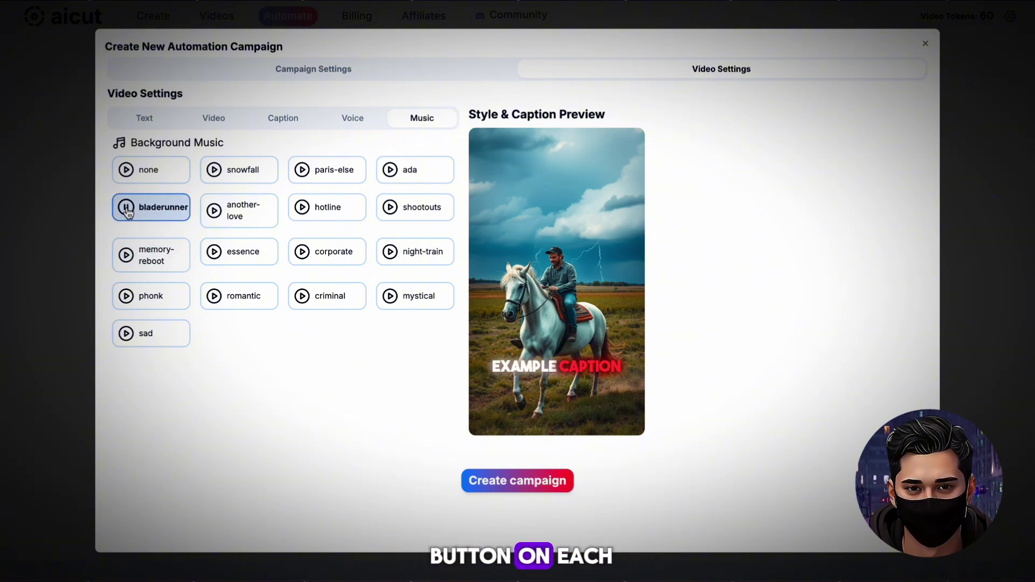
click(128, 212)
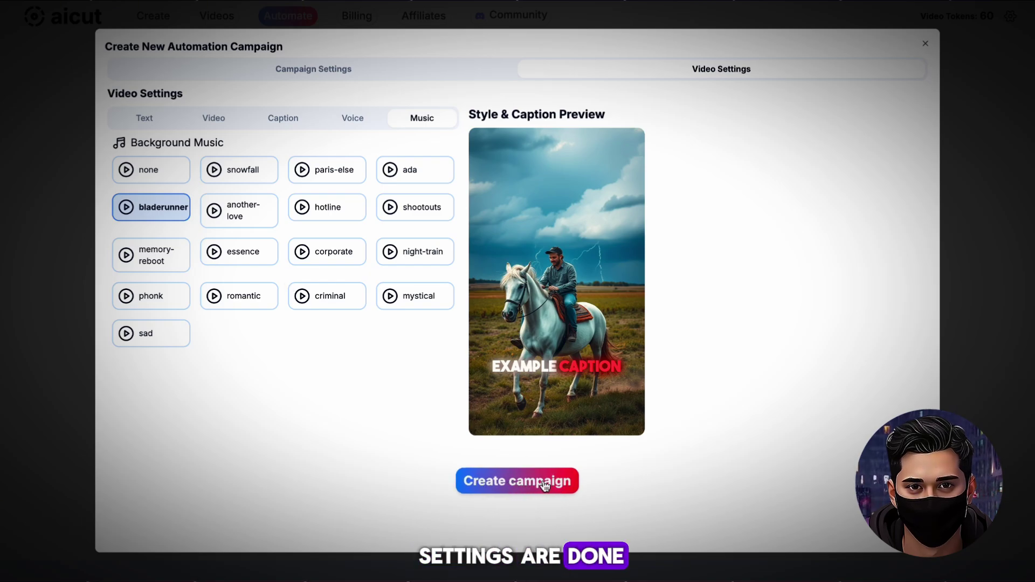
click(523, 481)
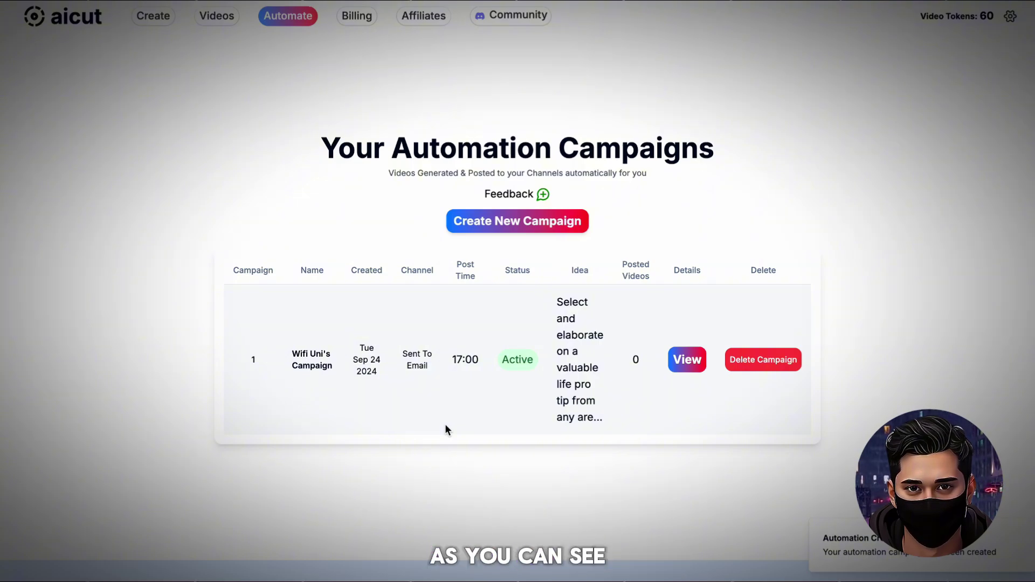
scroll(445, 425, down, 2)
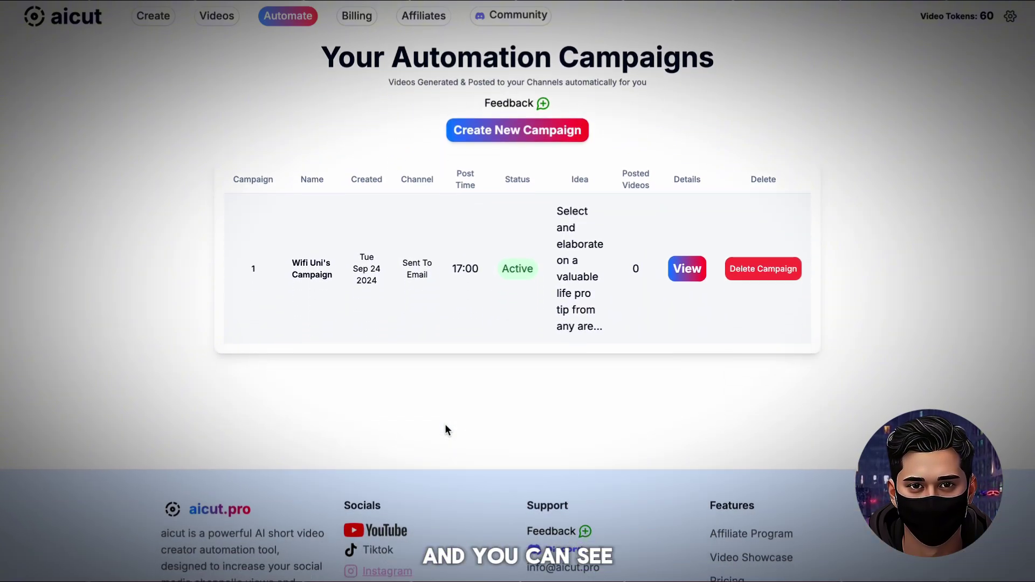
scroll(445, 425, up, 1)
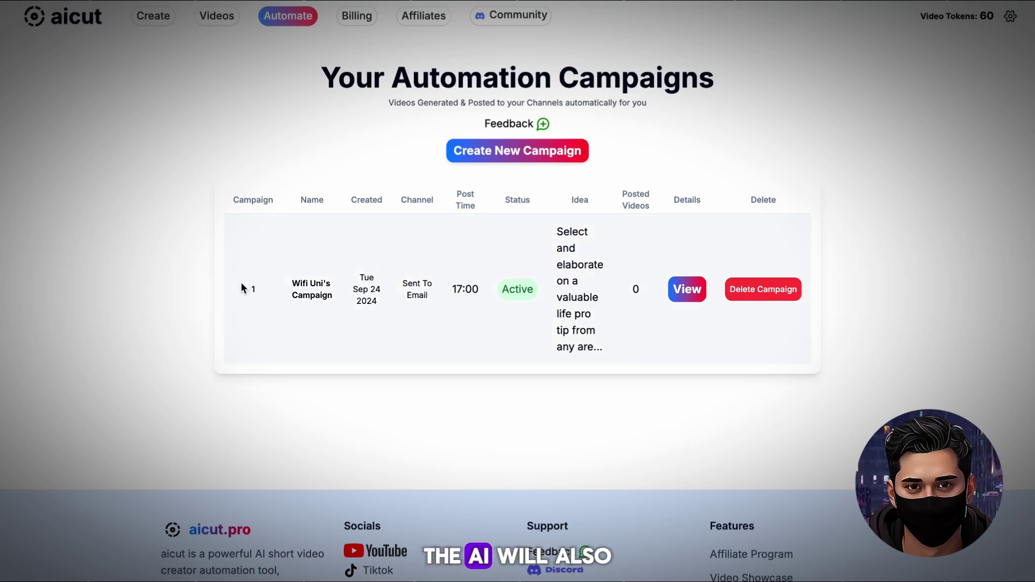
drag(280, 287, 331, 298)
click(333, 303)
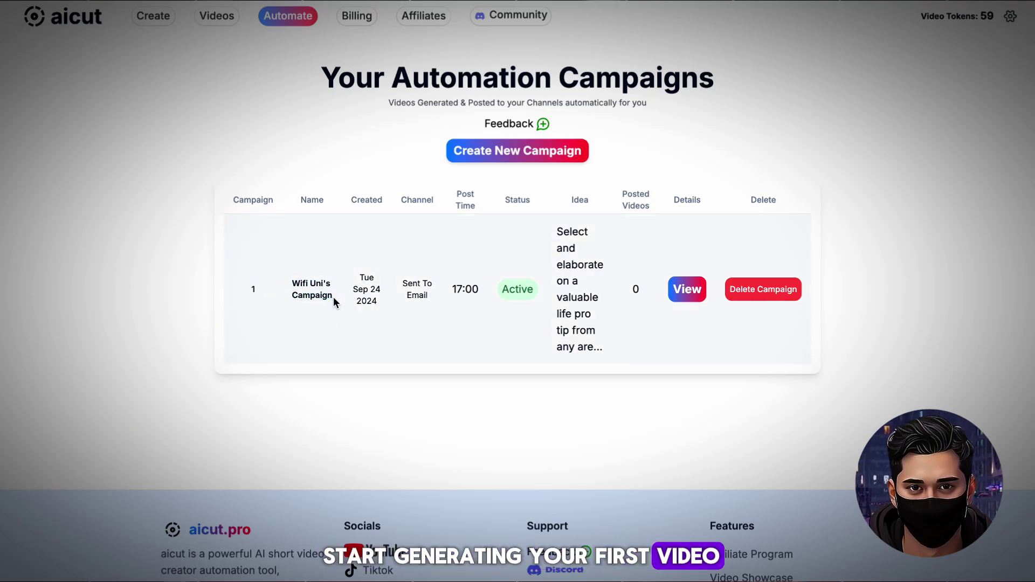